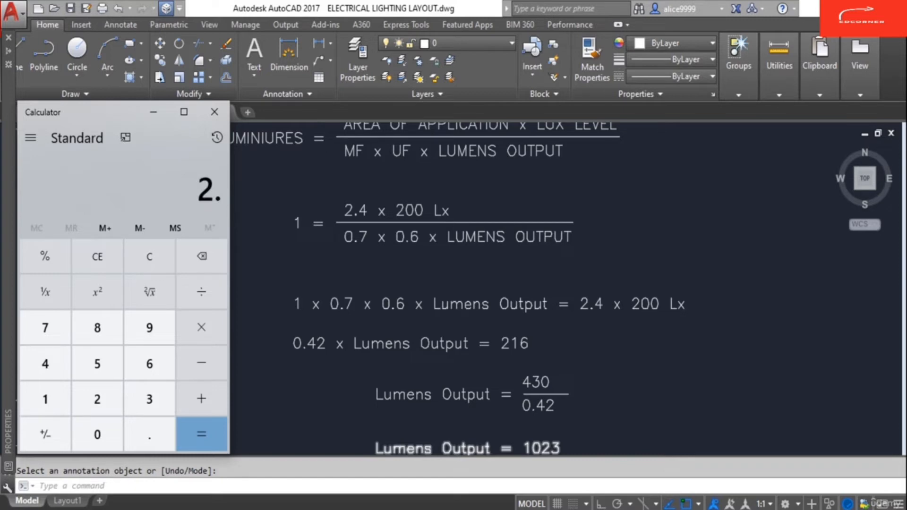
Step: Calculate the product of 2.4 and 200 in the calculator
key(4)
key(asterisk)
key(0)
key(Return)
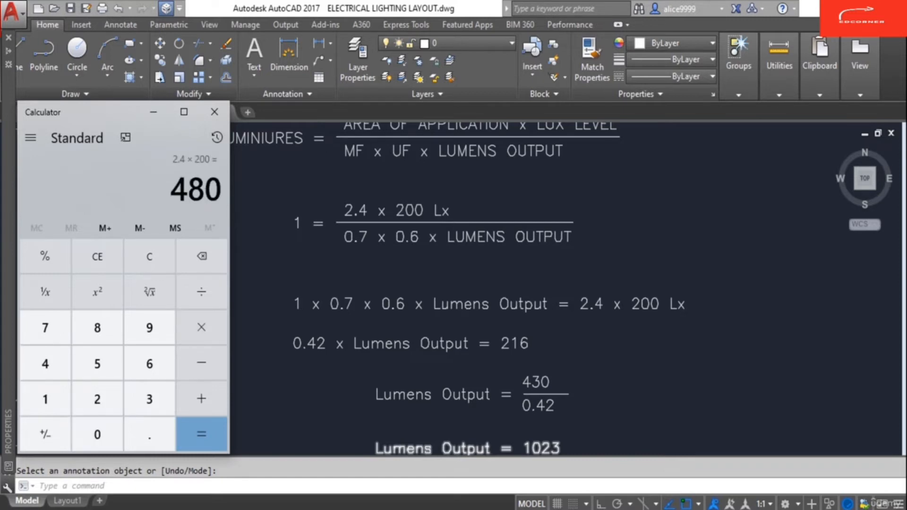
Step: Switch to the AutoCAD drawing and change the result of the "0.42 x Lumens Output" line to 480
click(401, 449)
key(Escape)
text(ed)
key(Return)
click(508, 348)
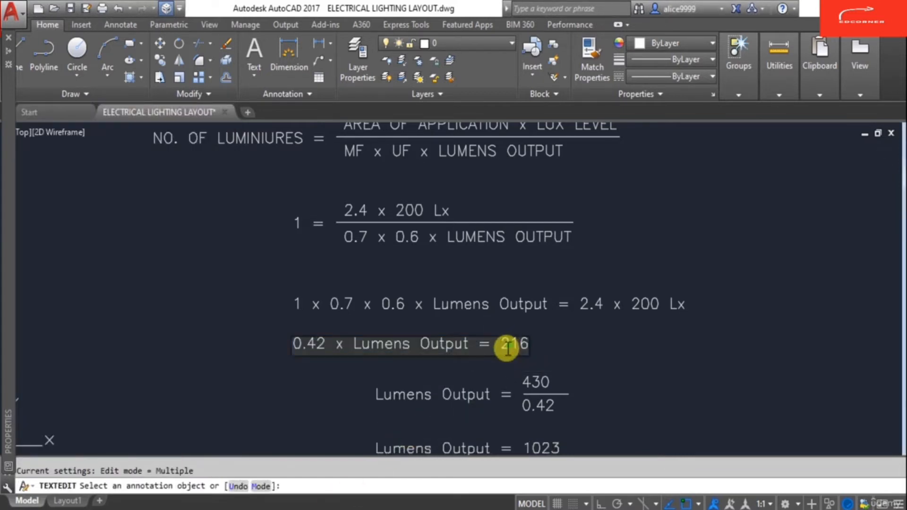
text(480)
click(545, 349)
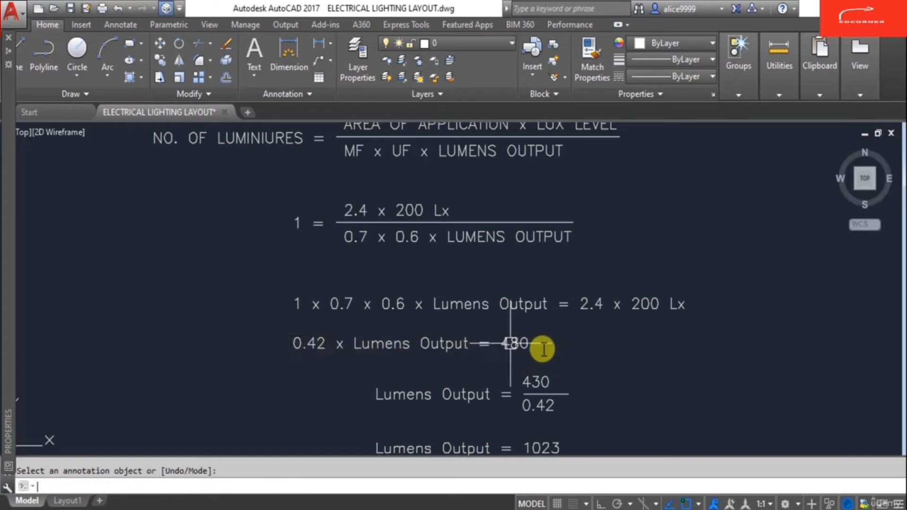
Step: Change the numerator above 0.42 in the Lumens Output fraction to 480
key(Escape)
middle_drag(555, 382, 537, 314)
text(ed)
key(Return)
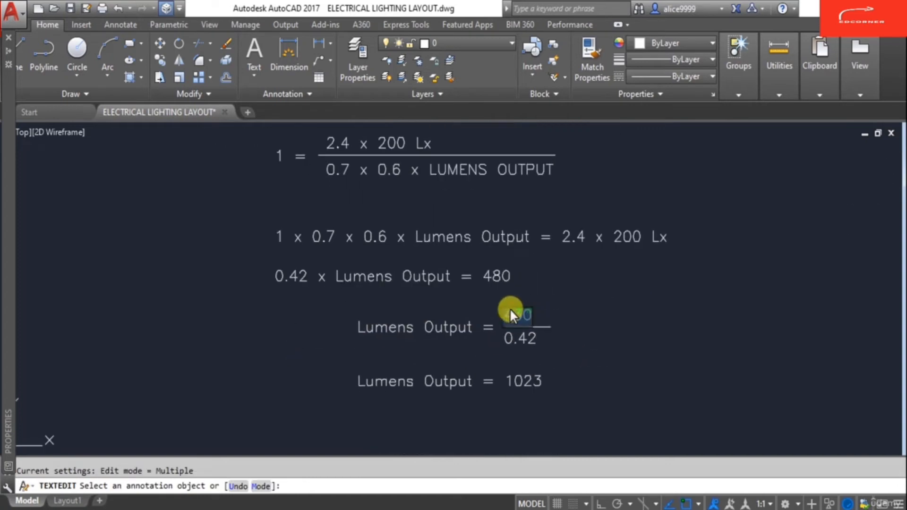
click(524, 314)
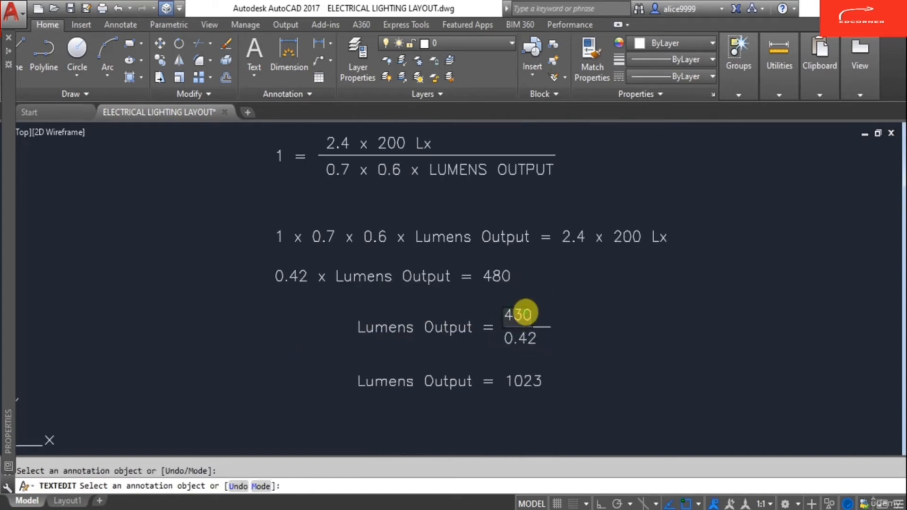
text(8)
key(Return)
key(Return)
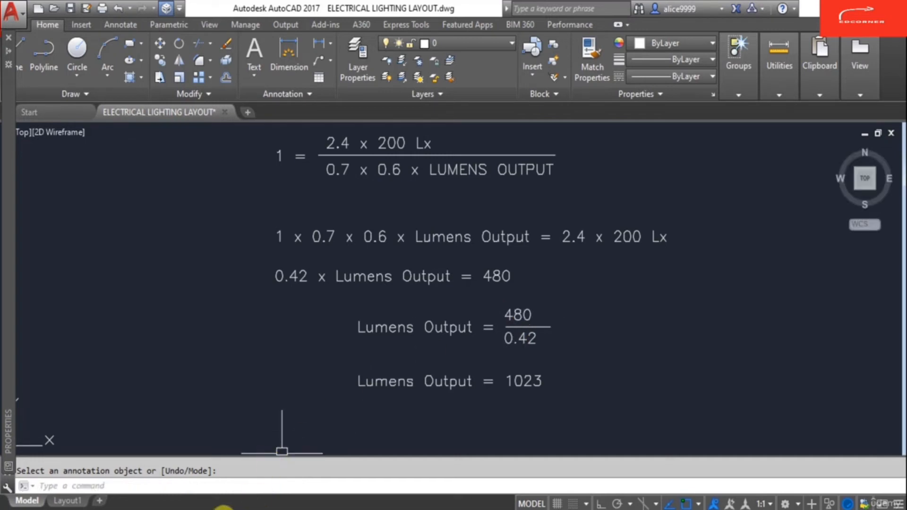
Step: Switch to the calculator, divide 480 by 0.42, and return to the drawing
click(222, 509)
key(Escape)
text(480)
text(/)
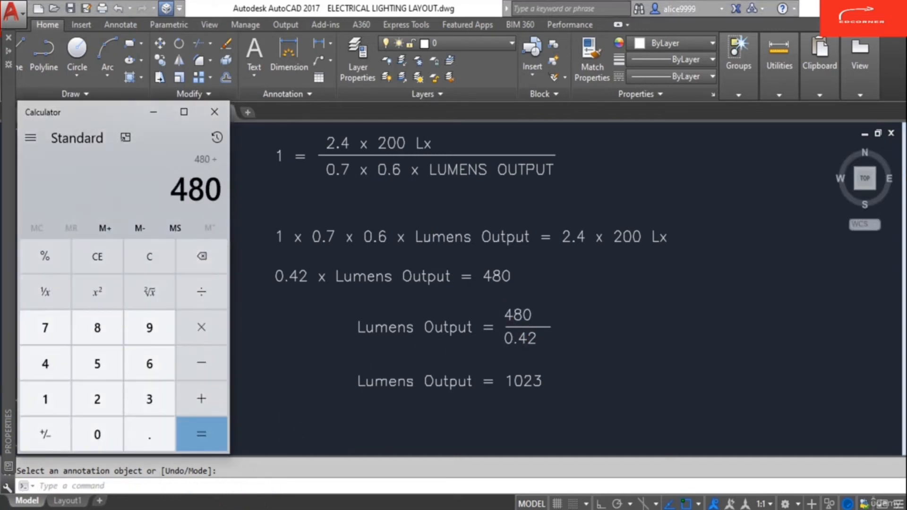
text(0.42)
key(Return)
click(264, 462)
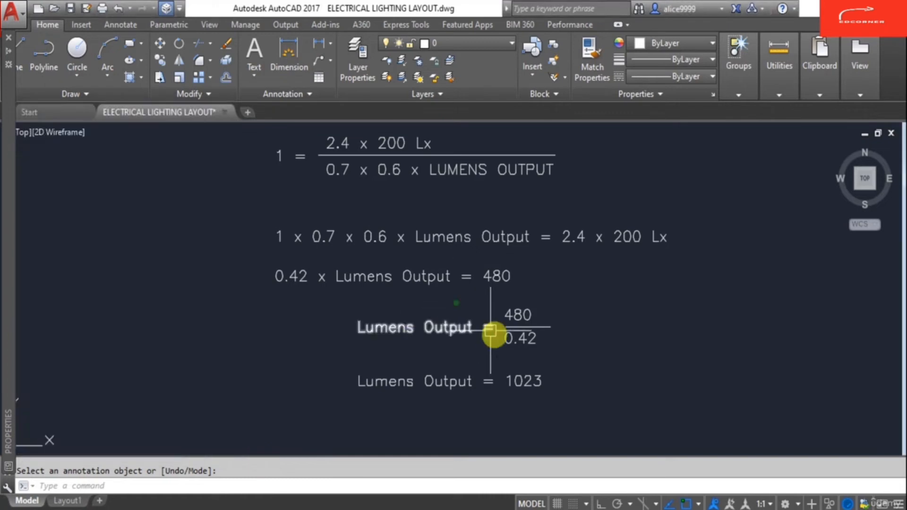
Step: Change the final Lumens Output result below the fraction to 1142
scroll(518, 340, up, 2)
key(Escape)
text(ed)
key(Return)
click(520, 412)
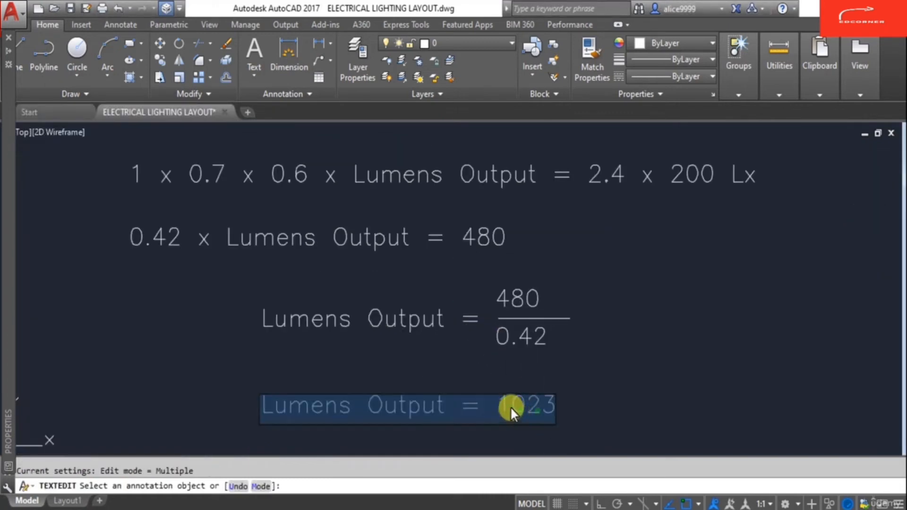
drag(511, 406, 571, 405)
text(142)
key(Return)
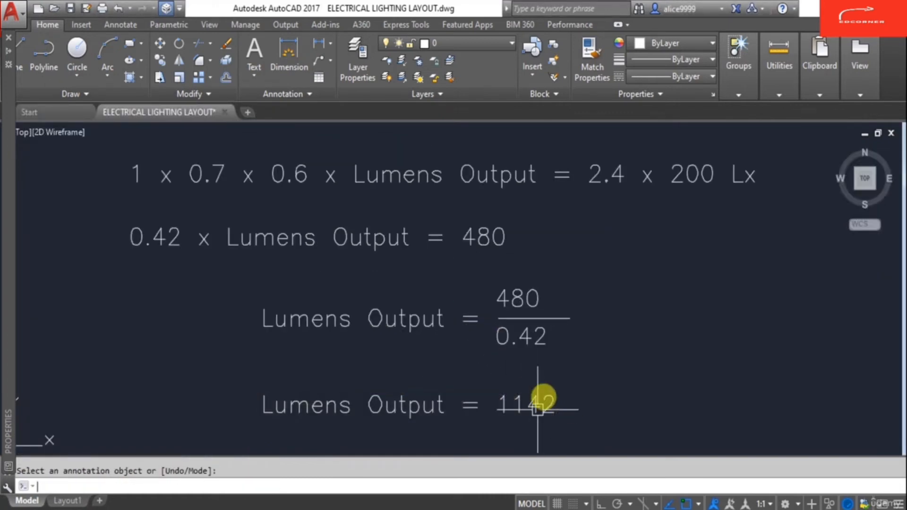
key(Escape)
Step: Switch to the Lux Level List workbook in Excel and locate the 1100 lumens column of the bulb table on Sheet2
scroll(500, 295, down, 2)
scroll(473, 324, up, 1)
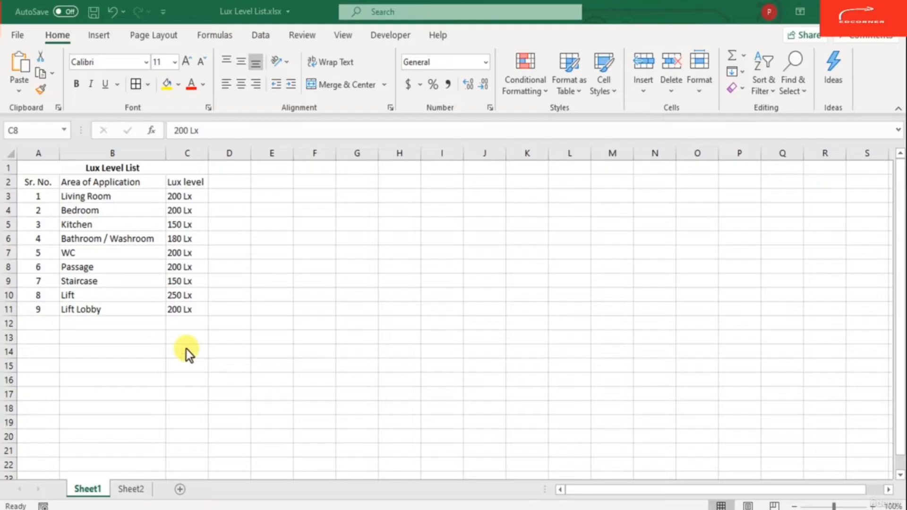
click(189, 352)
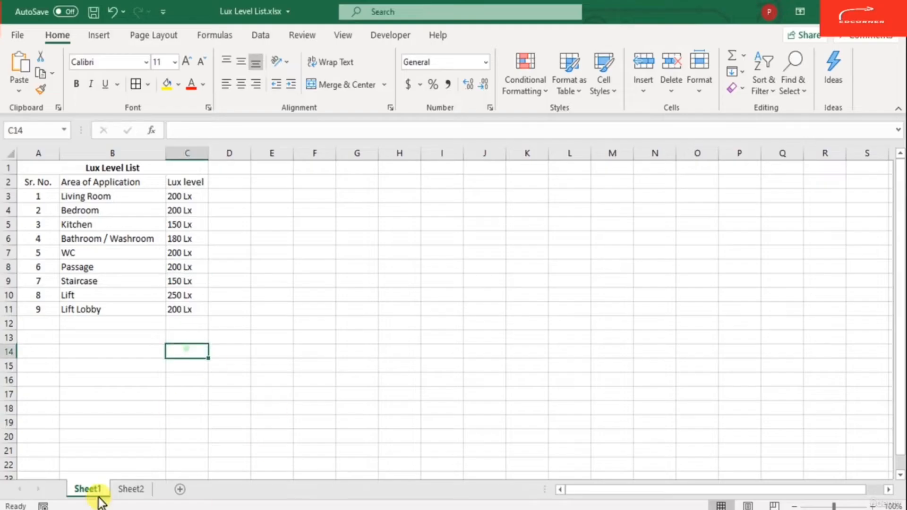
click(130, 486)
click(210, 254)
click(242, 165)
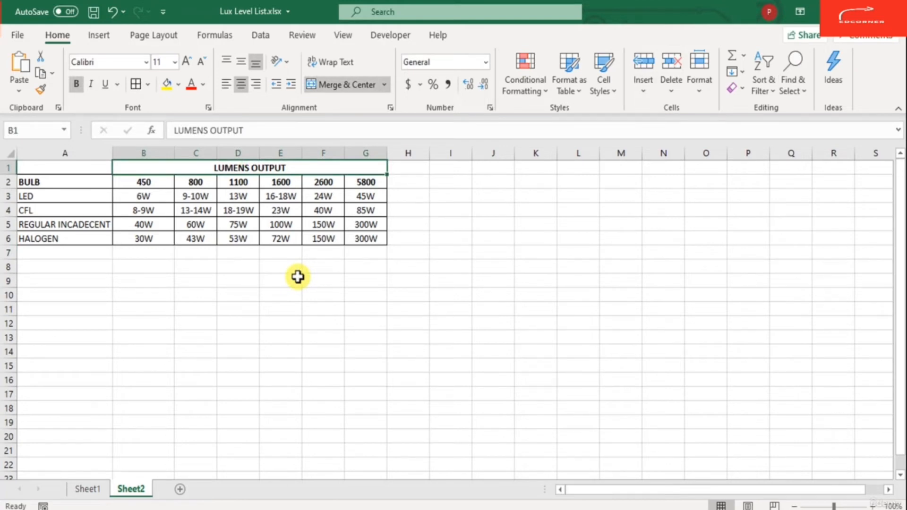
key(Down)
key(Left)
key(Right)
key(Right)
key(Right)
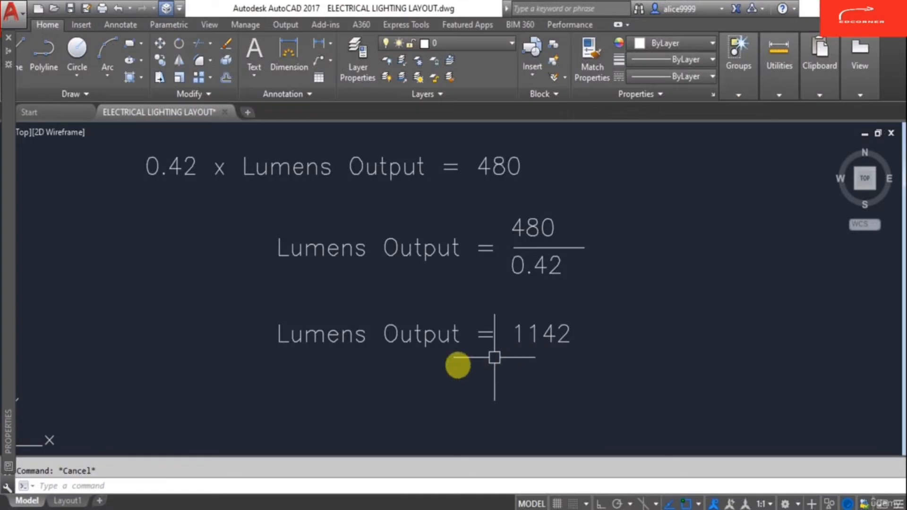
Step: Return to the AutoCAD drawing and examine the lumens calculation and the wall light symbol in the living room balcony
scroll(405, 288, down, 5)
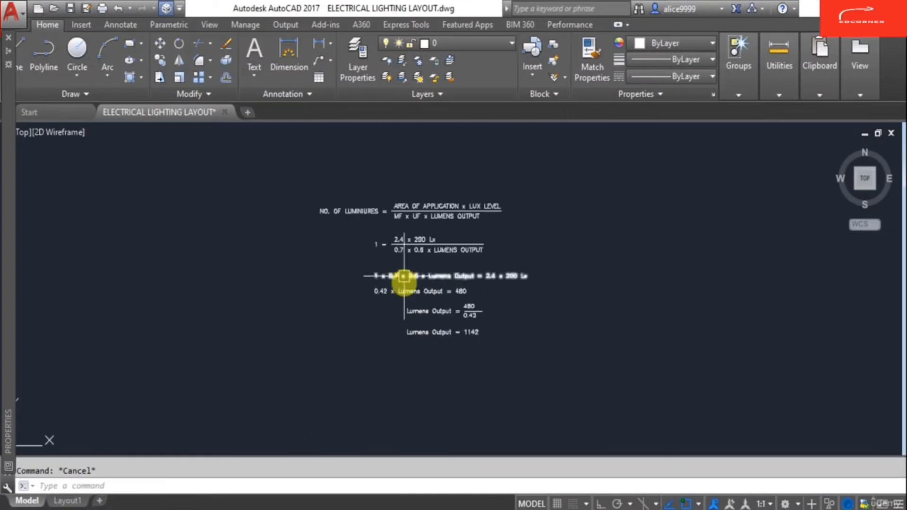
scroll(395, 294, up, 3)
scroll(395, 294, down, 6)
scroll(293, 213, up, 5)
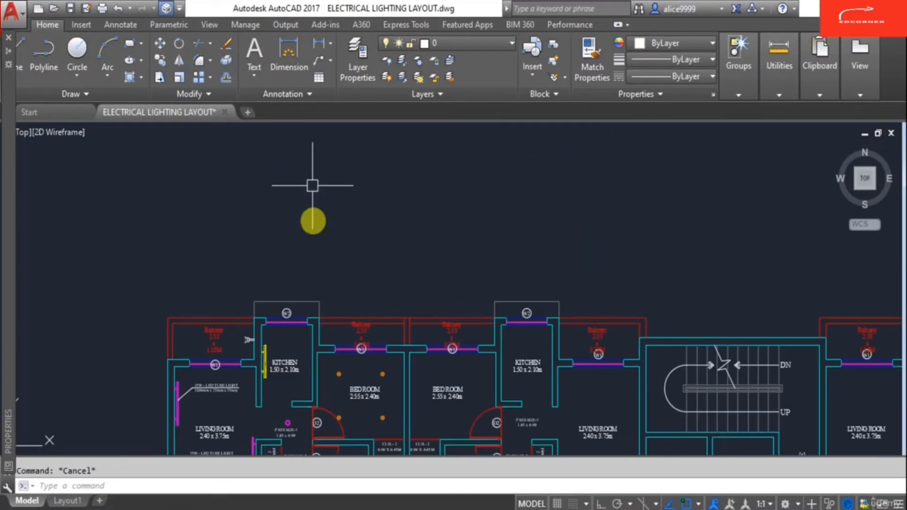
scroll(313, 217, up, 4)
scroll(192, 375, up, 1)
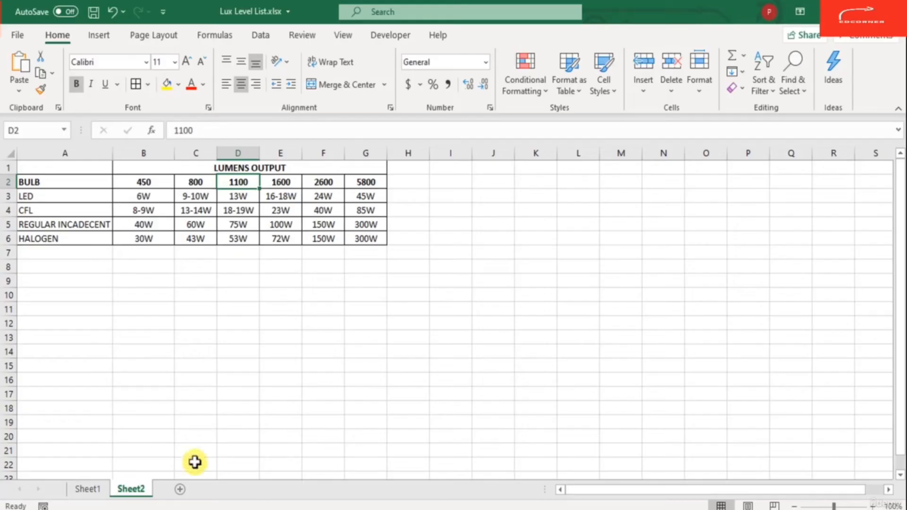
Step: Switch to the Excel lumens table and look up the CFL bulb wattage for 1100 lumens
click(195, 253)
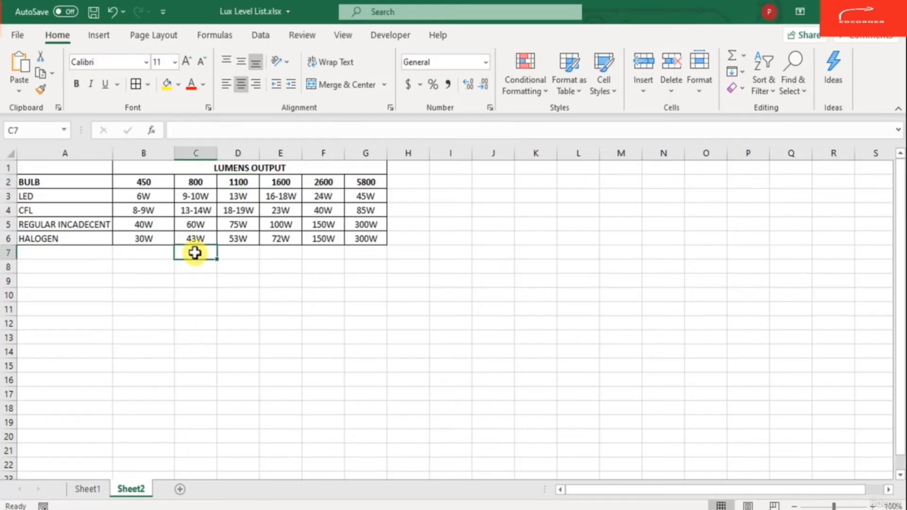
click(64, 212)
key(Right)
key(Right)
key(Right)
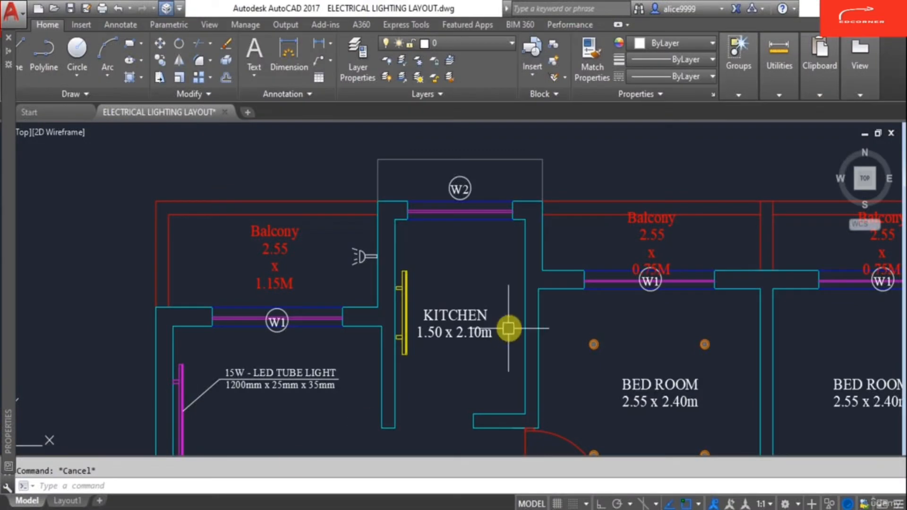
Step: Back in the AutoCAD drawing, insert "18-19W-" before Ø50mm in the legend text of the CFL wall mounted bulb
scroll(509, 328, down, 5)
scroll(503, 283, up, 6)
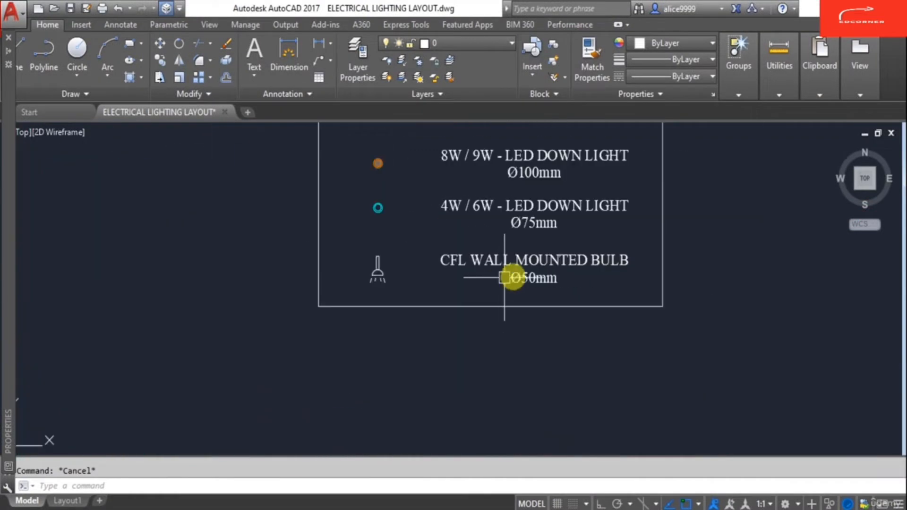
scroll(504, 277, up, 2)
double_click(514, 285)
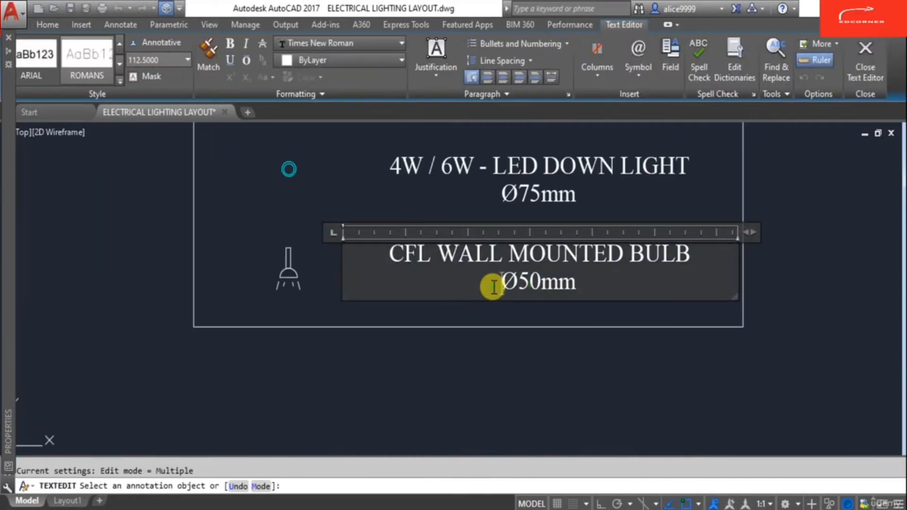
text(18-19W)
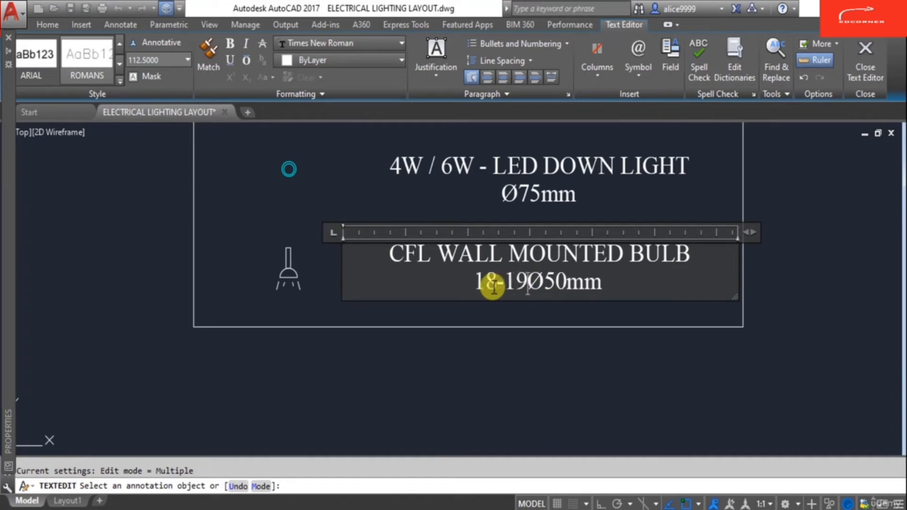
text(-)
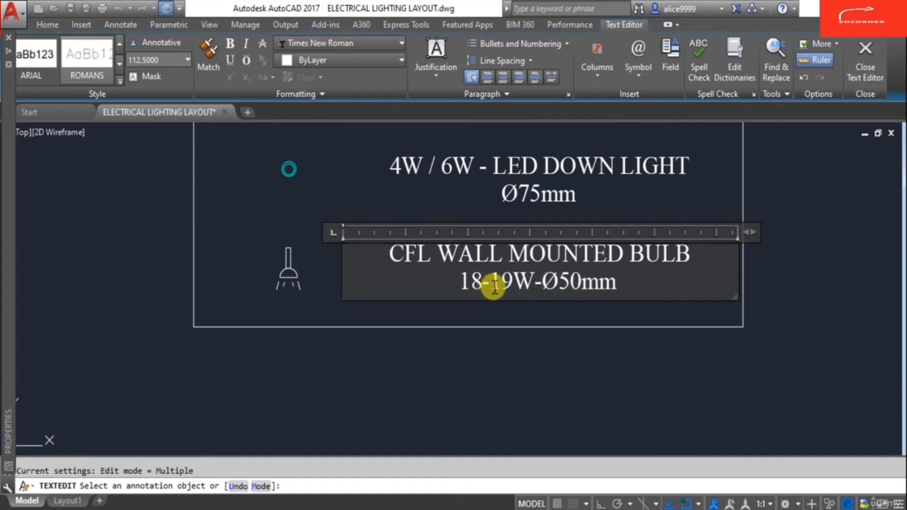
click(468, 359)
scroll(491, 317, down, 3)
key(Escape)
Step: Examine the light fixtures placed in the balcony, living room, kitchen, bedroom, bath and WC of the first flat
scroll(348, 289, down, 2)
scroll(209, 352, up, 3)
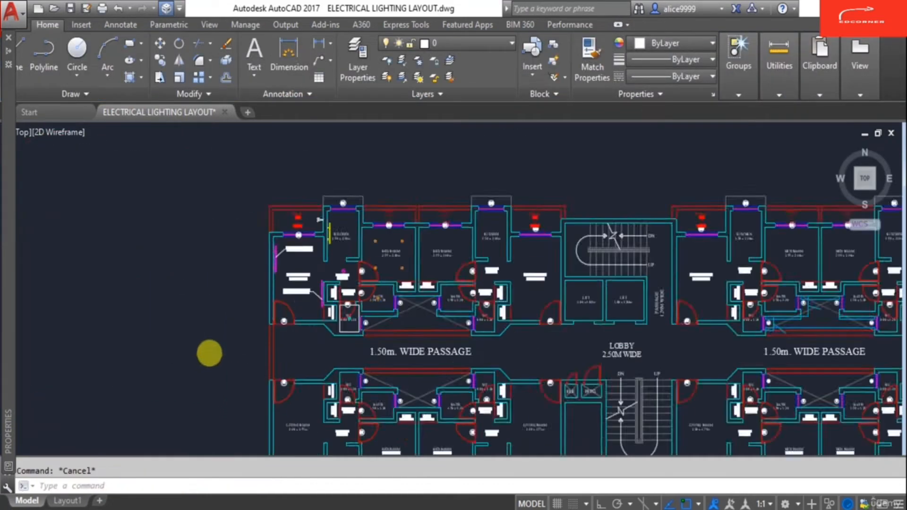
scroll(344, 158, up, 2)
middle_drag(344, 157, 343, 246)
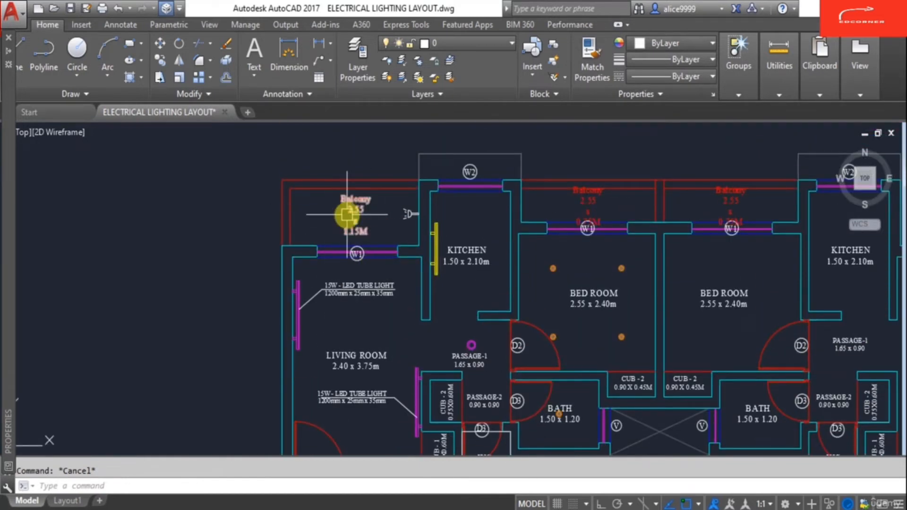
scroll(347, 215, down, 3)
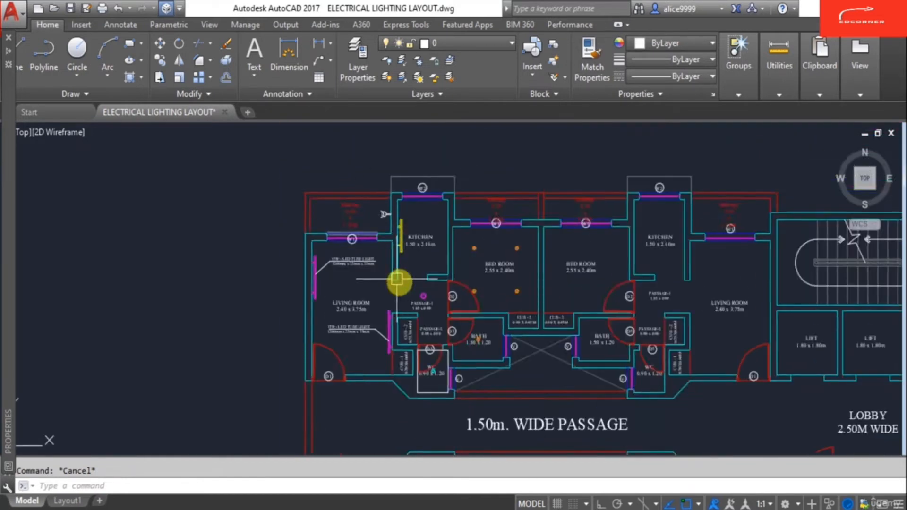
mouse_move(466, 241)
middle_down()
mouse_move(418, 243)
mouse_move(381, 263)
mouse_move(365, 243)
middle_up()
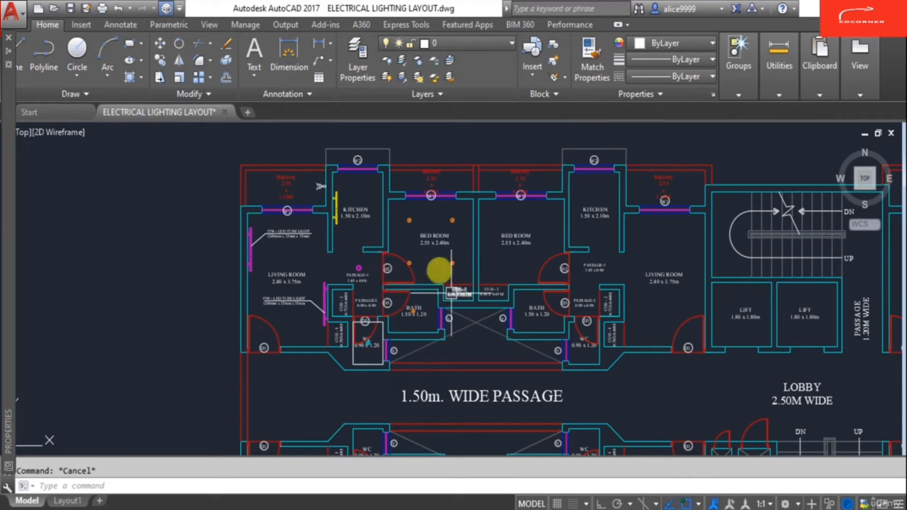
middle_drag(531, 302, 470, 287)
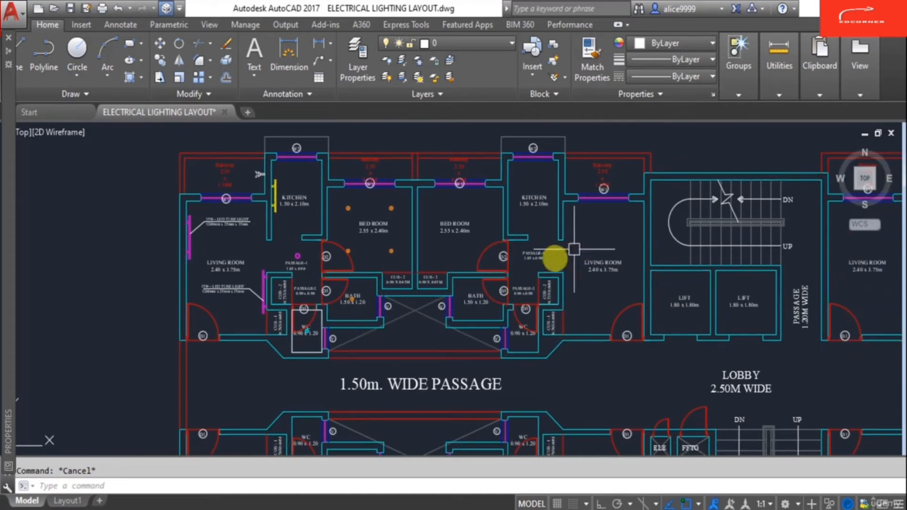
Step: Select the bedroom and Passage-1 down lights, check their block properties, and clear the selection
scroll(470, 283, up, 4)
click(381, 261)
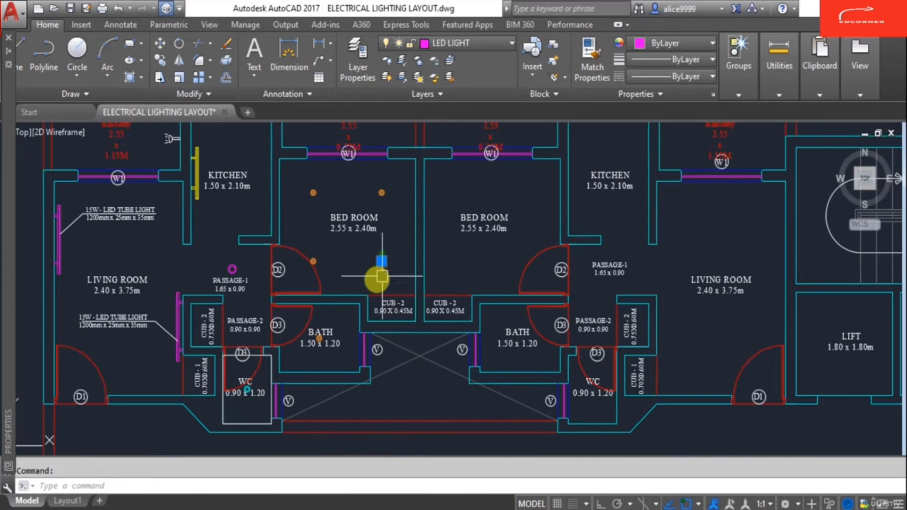
click(229, 268)
mouse_move(6, 241)
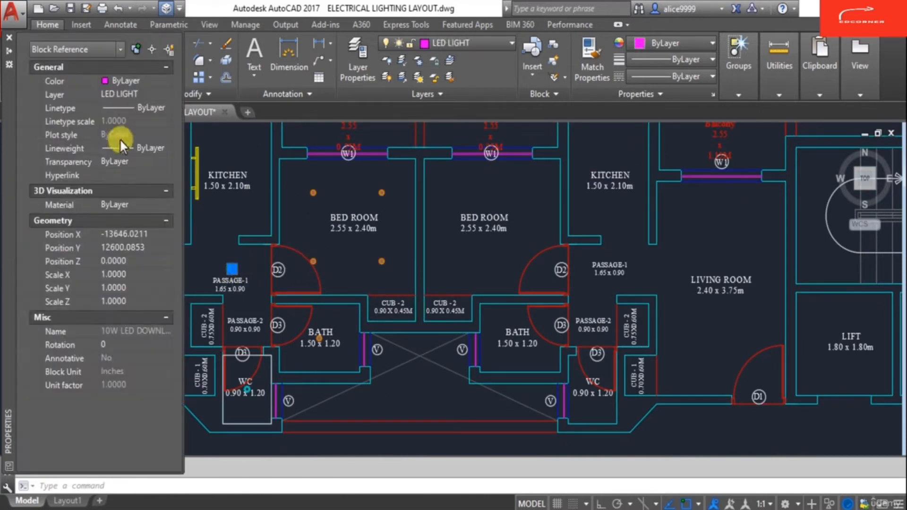
key(Escape)
Step: Open the layer list to review the drawing's layers, highlight the TEXT layer, and close the list
scroll(392, 279, down, 4)
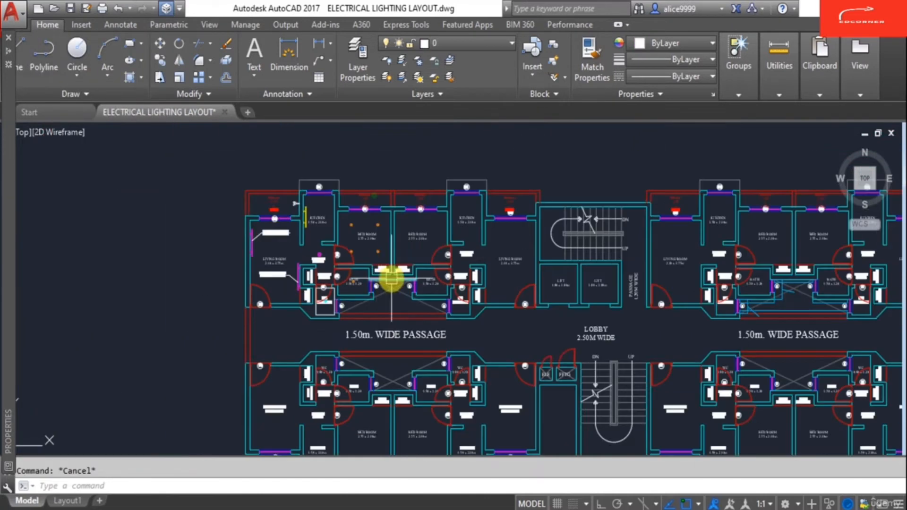
scroll(369, 267, up, 4)
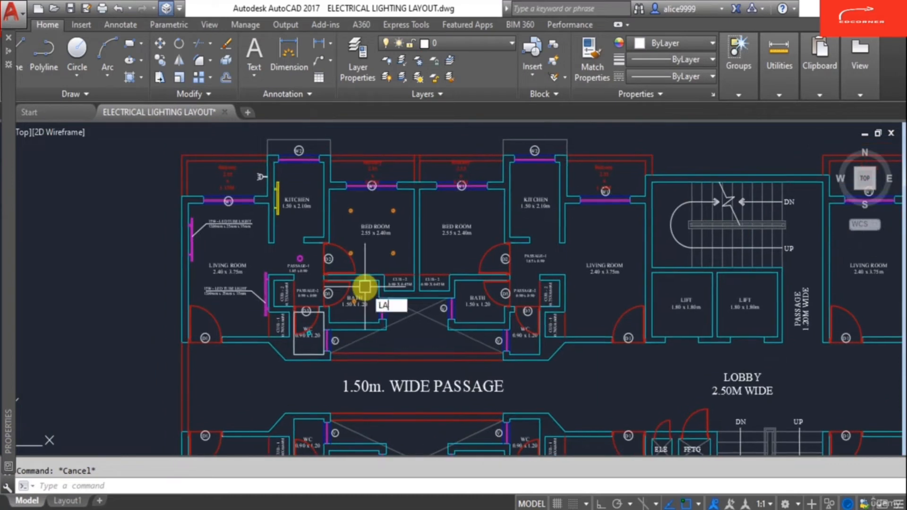
key(Return)
click(271, 222)
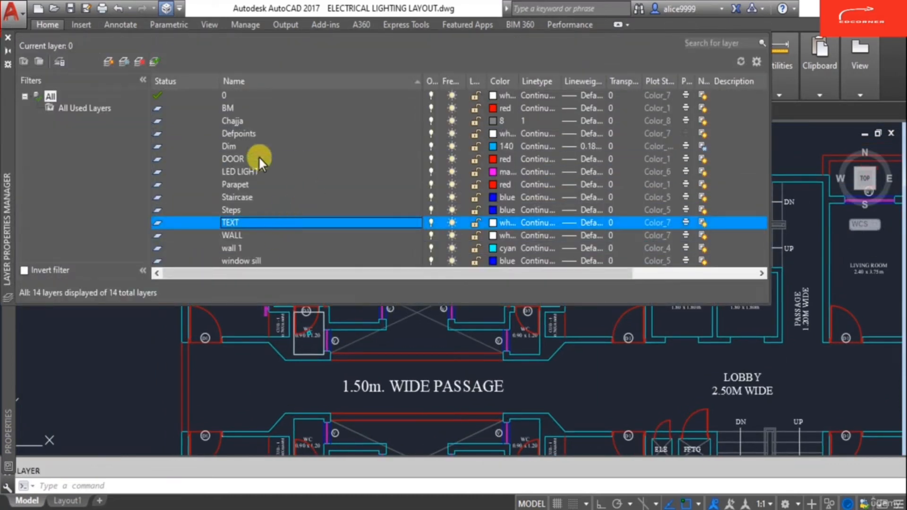
click(8, 38)
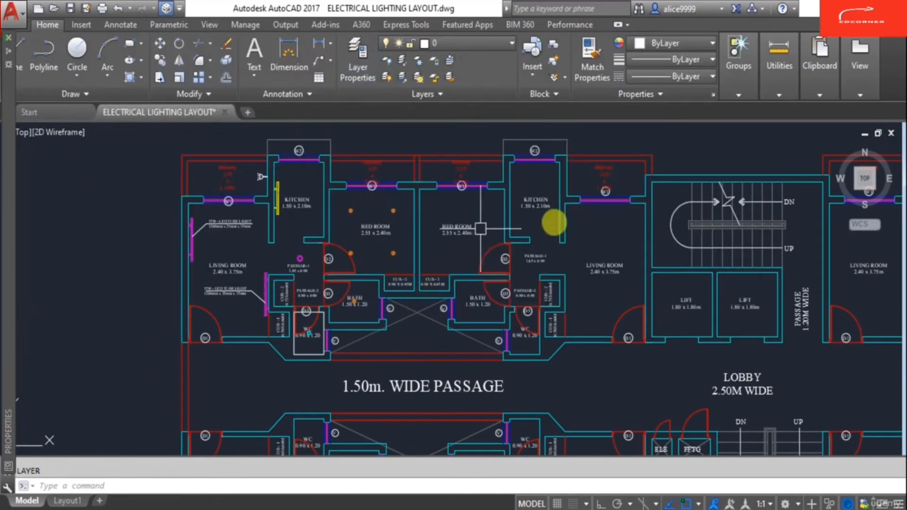
middle_drag(566, 291, 554, 305)
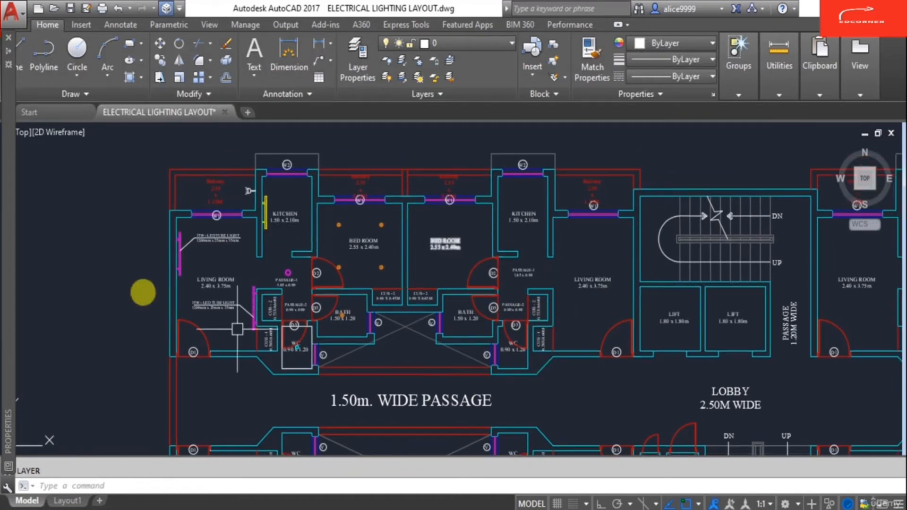
Step: Open the layer list, select all the drawing's layers and lock them
mouse_move(265, 289)
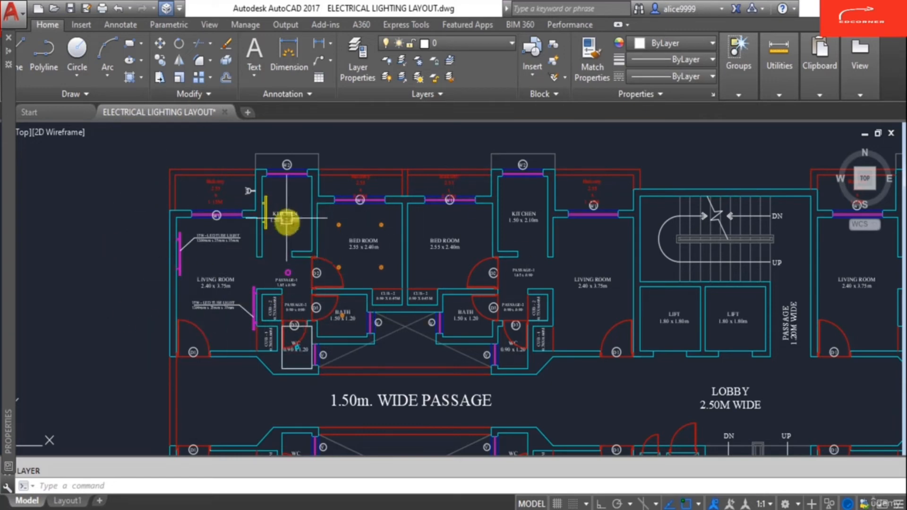
mouse_move(365, 295)
middle_down()
mouse_move(366, 326)
mouse_move(360, 312)
middle_up()
key(Return)
click(258, 222)
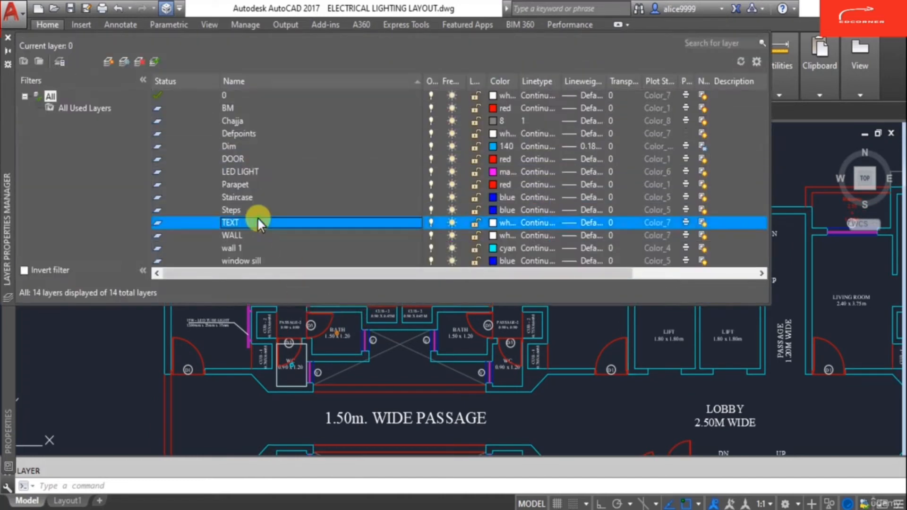
key(ctrl+a)
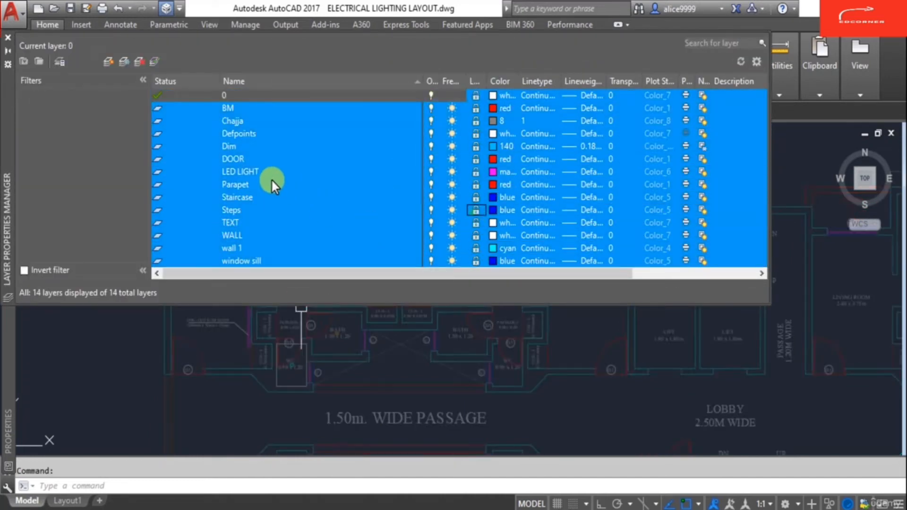
click(271, 178)
key(Up)
key(Up)
key(Up)
key(Up)
key(Up)
key(Up)
key(shift+Down)
key(shift+Down)
key(shift+Down)
key(shift+Down)
key(shift+Down)
key(shift+Down)
key(shift+Down)
key(shift+Down)
key(shift+Down)
key(shift+Down)
key(shift+Down)
key(shift+Down)
key(shift+Down)
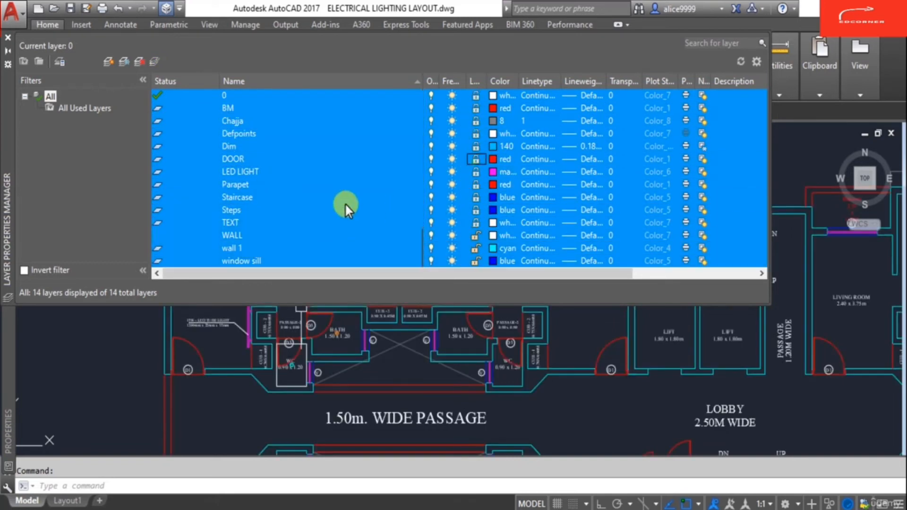
Step: Unlock the LED LIGHT layer and close the layer list
click(242, 172)
click(475, 172)
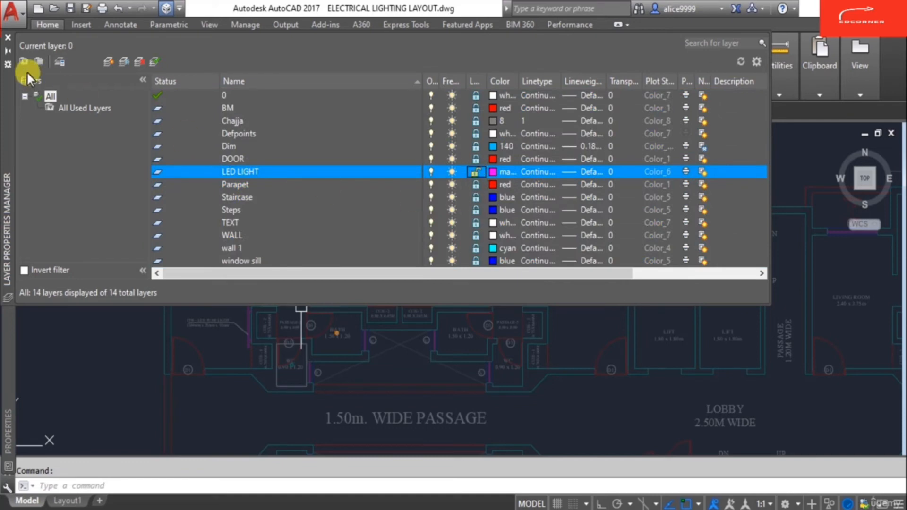
click(8, 37)
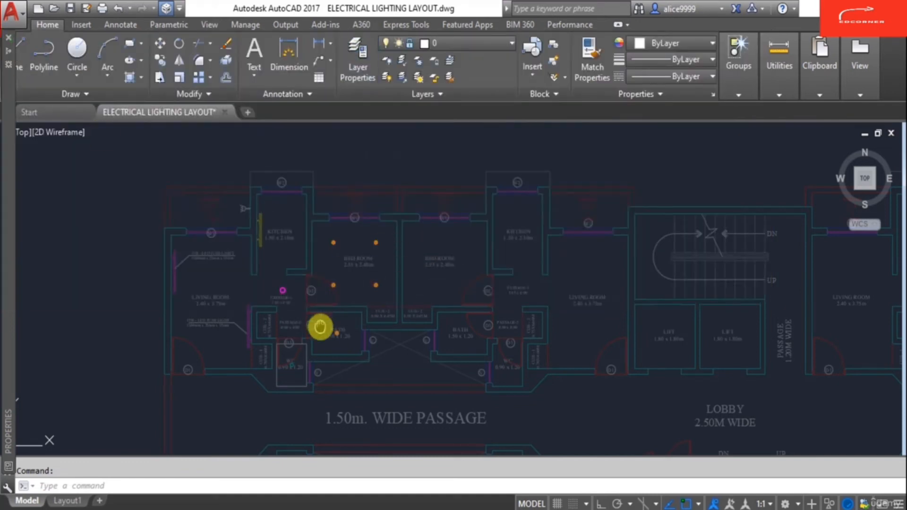
Step: Check the kitchen tube light by selecting it, and unlock layer 0 in the layer list
scroll(272, 241, up, 4)
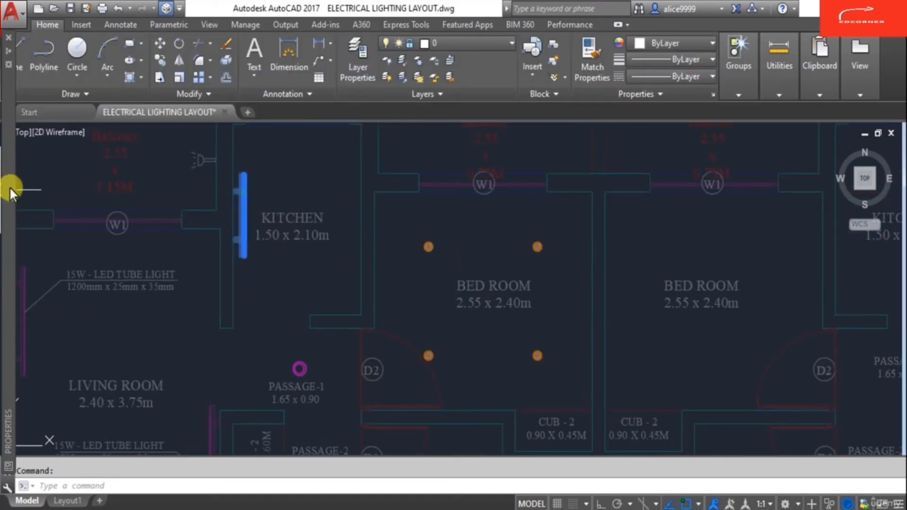
key(Escape)
scroll(358, 263, down, 4)
text(a)
key(Return)
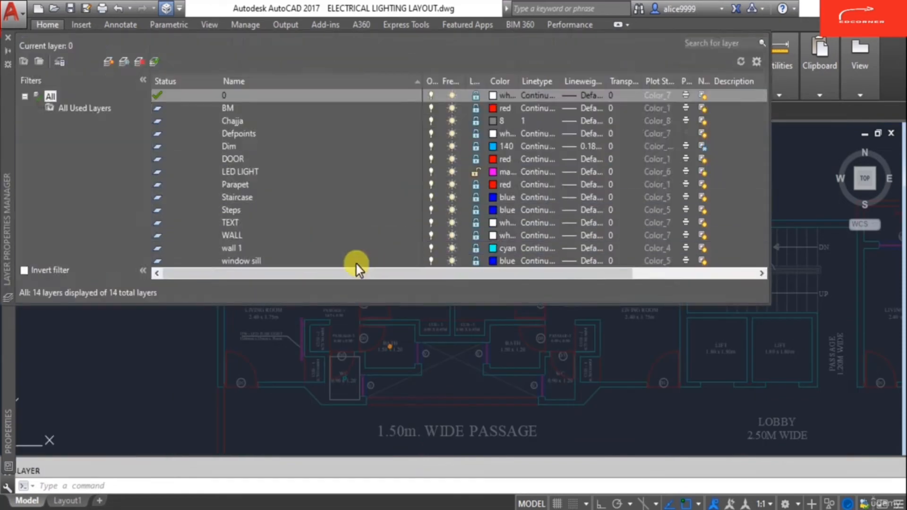
click(475, 96)
click(7, 36)
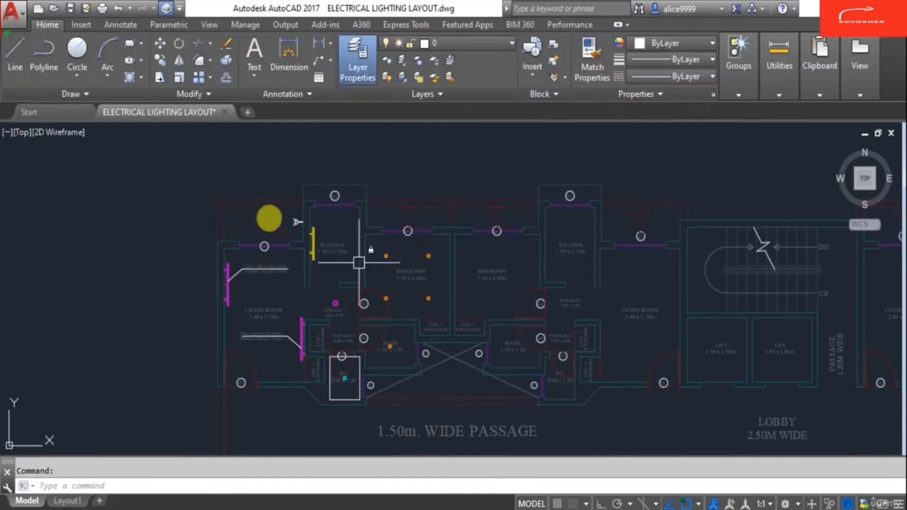
Step: Erase the white rectangle around the WC in the first flat
key(Escape)
scroll(352, 378, up, 4)
text(e)
key(Return)
click(371, 345)
key(Escape)
scroll(371, 345, down, 6)
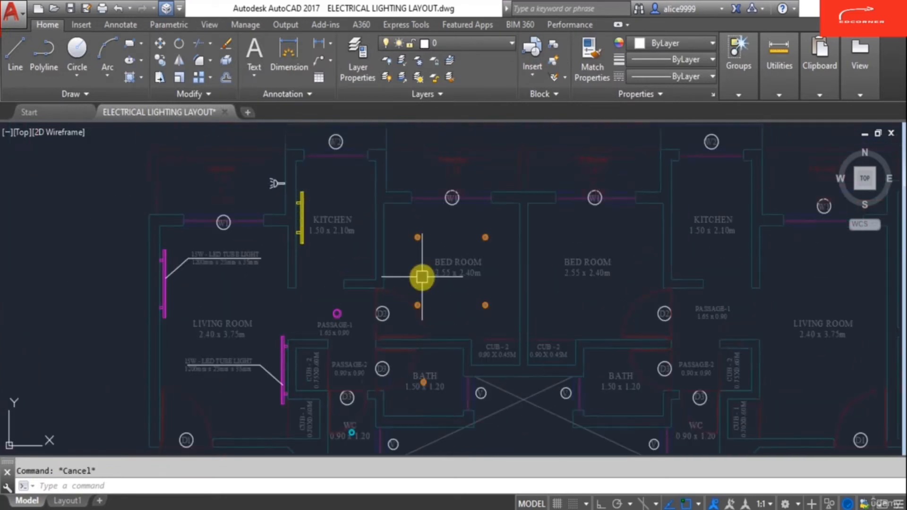
Step: Select the living room's upper "15W - LED TUBE LIGHT" label and check its layer in the properties
click(230, 197)
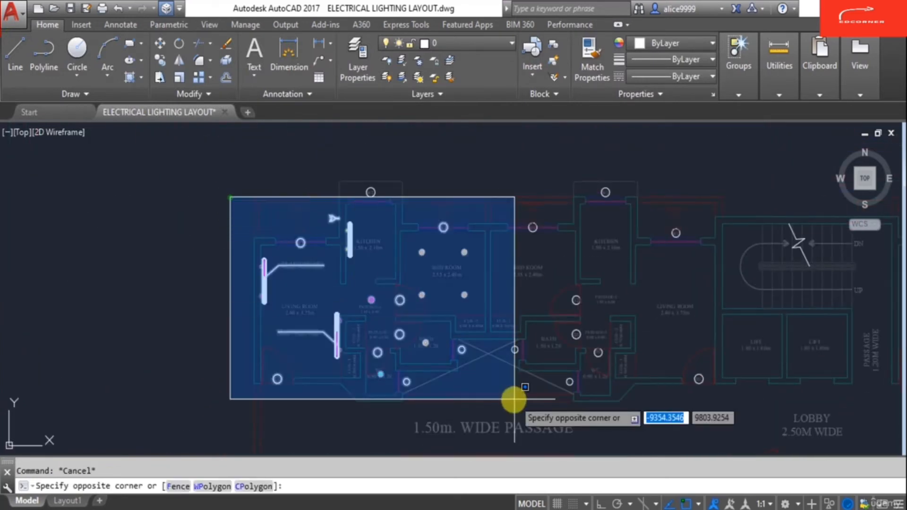
key(Escape)
scroll(331, 253, up, 5)
click(320, 176)
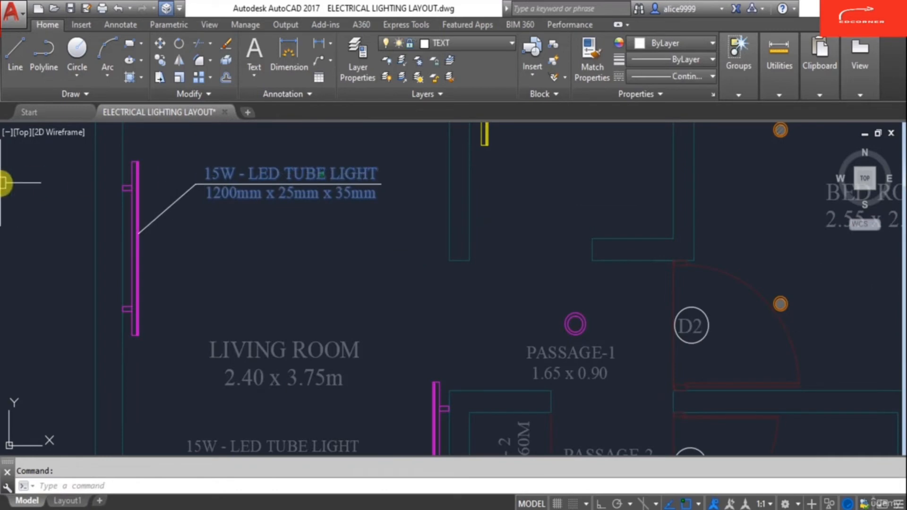
key(ctrl+1)
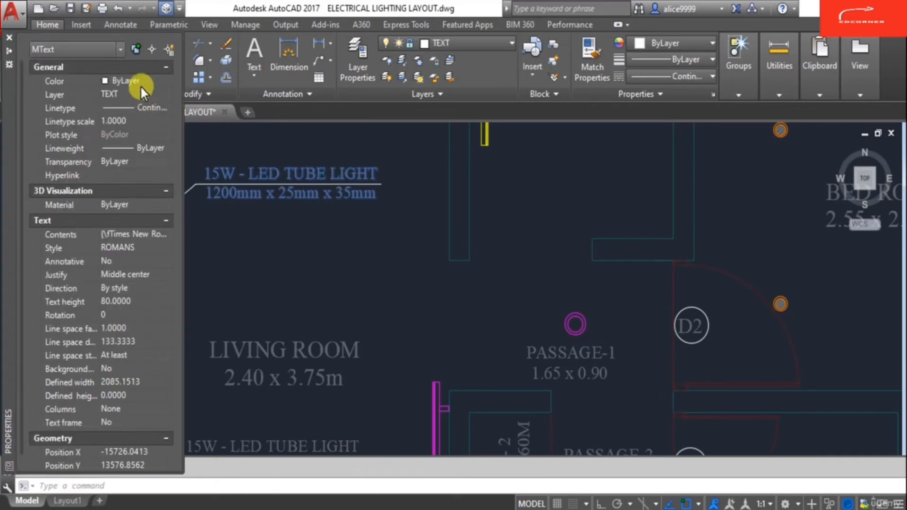
key(Escape)
Step: Unlock the TEXT layer in the layer list
scroll(379, 283, down, 3)
text(la)
key(Return)
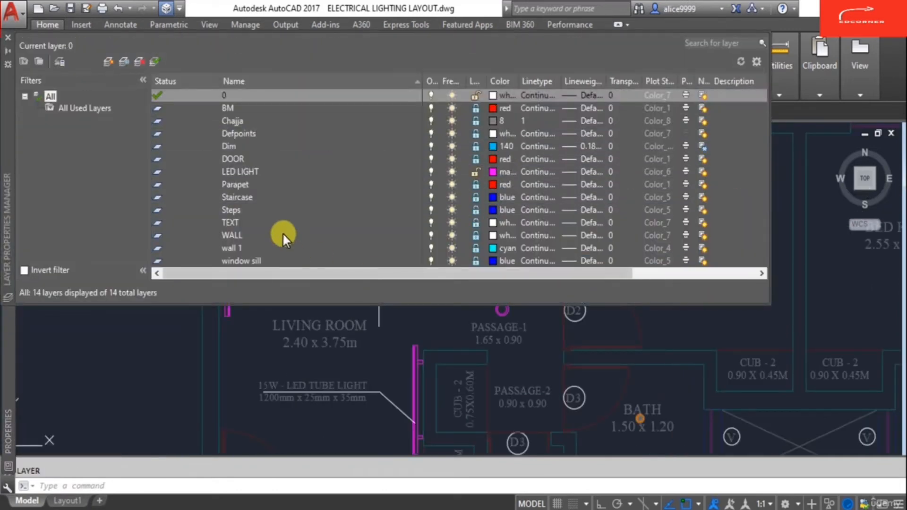
click(283, 234)
click(469, 221)
click(475, 222)
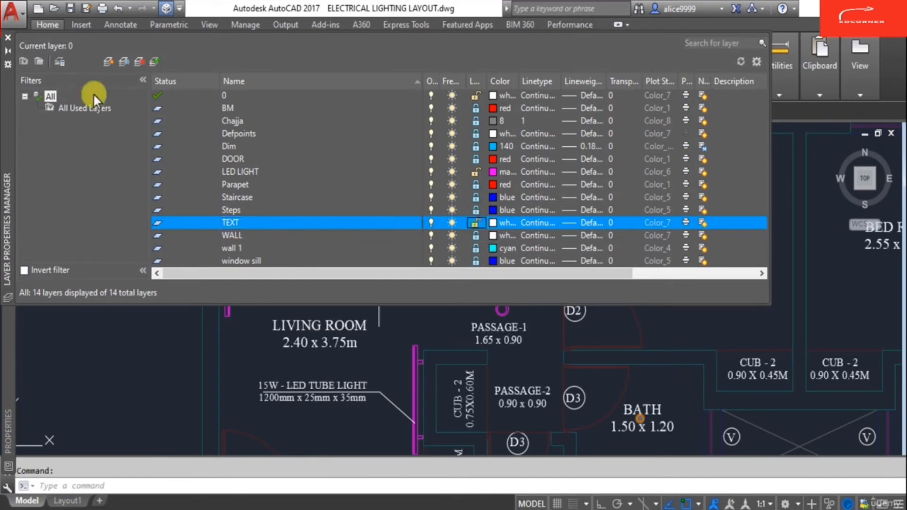
Step: Create a new layer named LIGHT TEXT and unlock it
click(108, 62)
text(LIGHT TEXT)
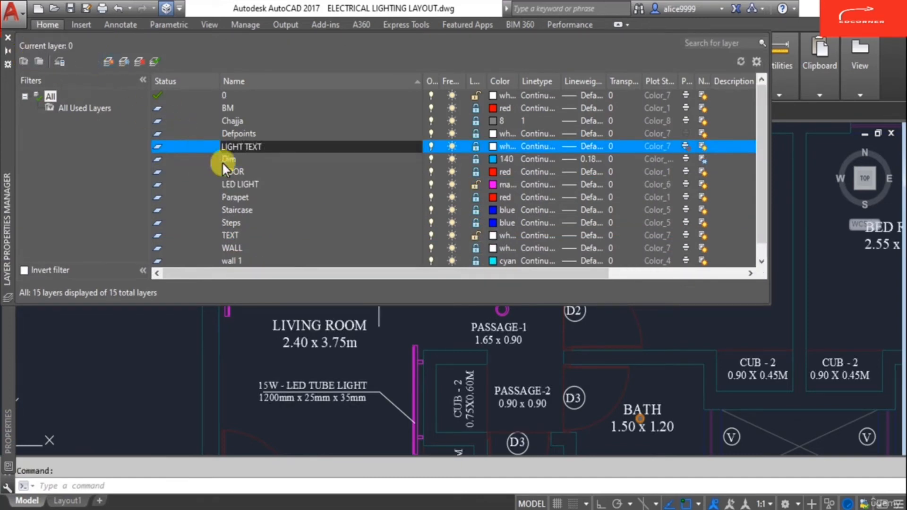
click(231, 160)
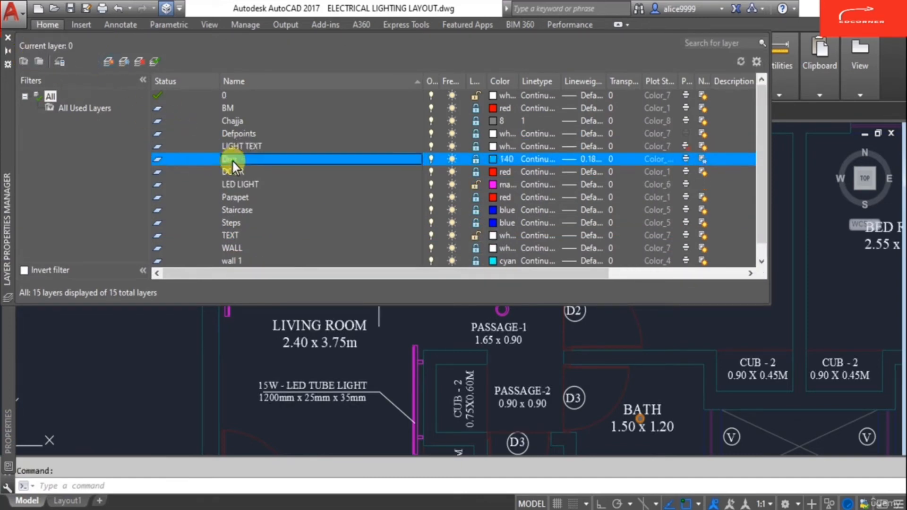
click(286, 146)
click(476, 147)
Step: Make Steps the current layer and close the layer list
click(283, 172)
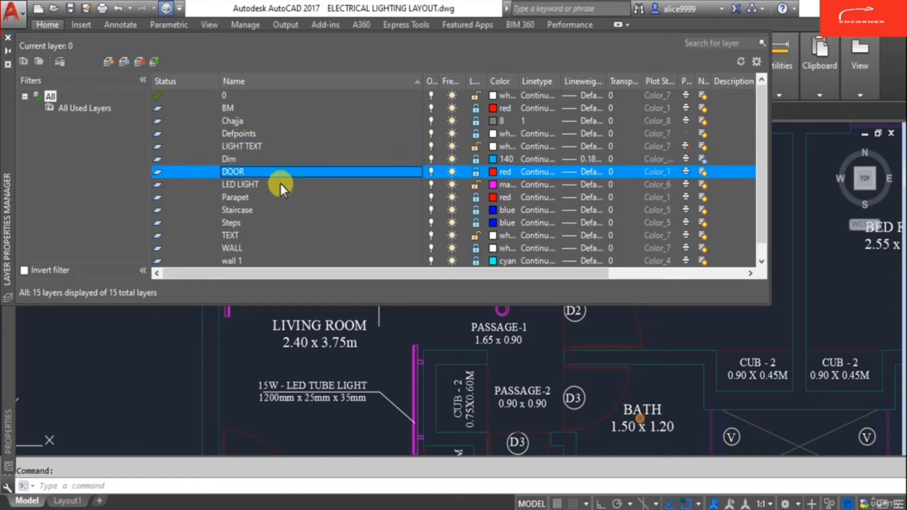
click(265, 196)
double_click(253, 224)
click(257, 238)
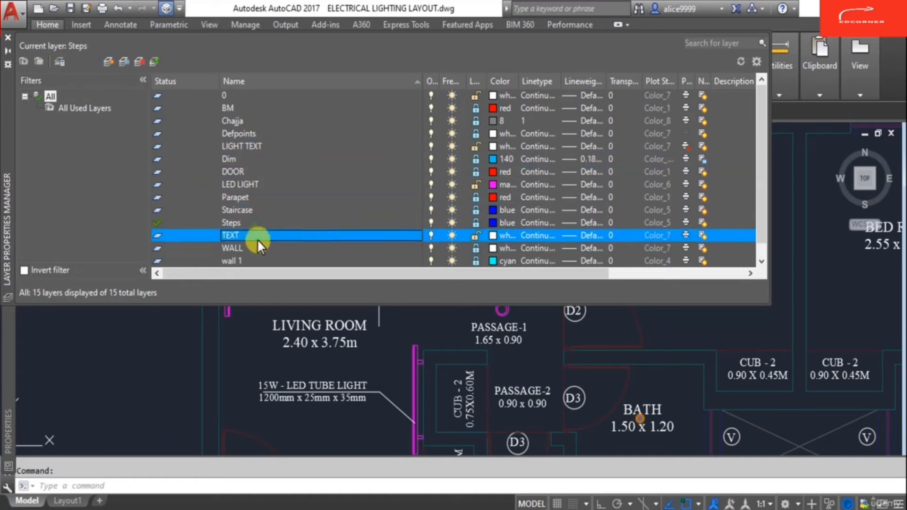
click(8, 37)
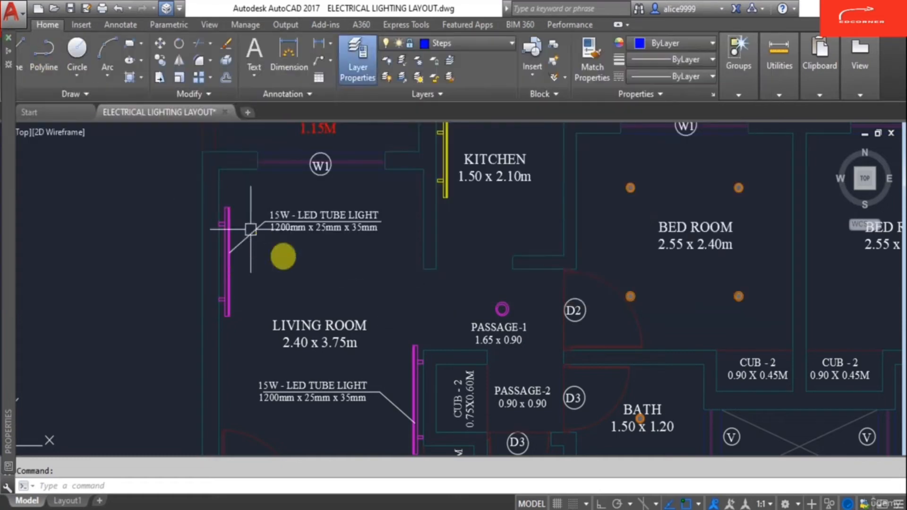
Step: Move both living room "15W - LED TUBE LIGHT" labels with their leaders to the LIGHT TEXT layer
click(310, 229)
click(324, 393)
click(324, 391)
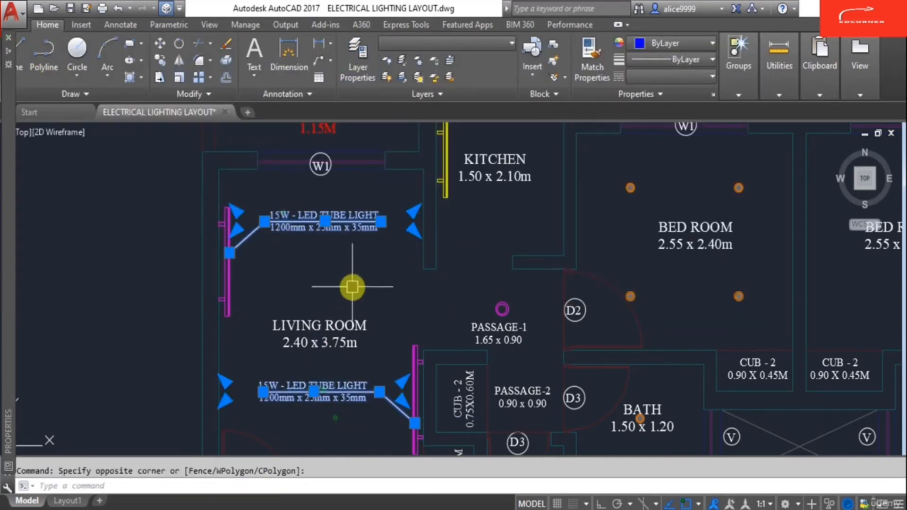
scroll(398, 279, down, 2)
mouse_move(8, 203)
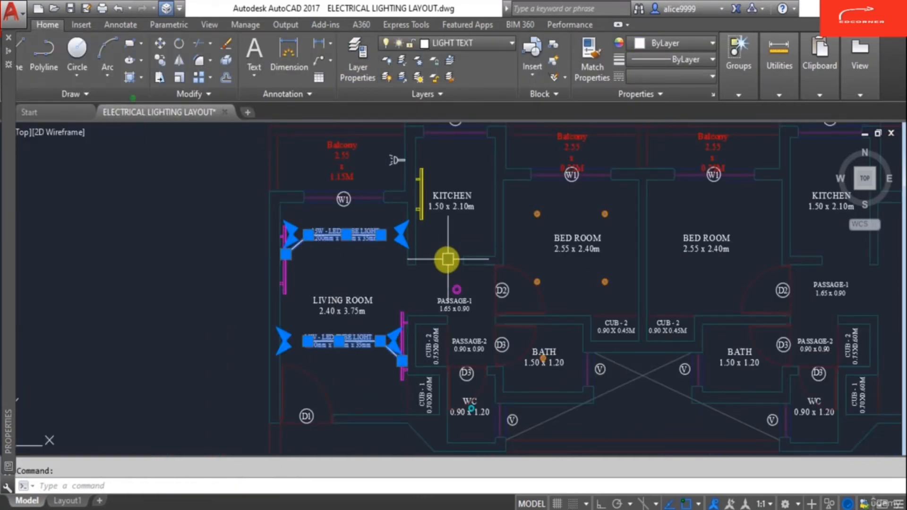
key(Escape)
scroll(486, 257, down, 3)
scroll(400, 312, up, 3)
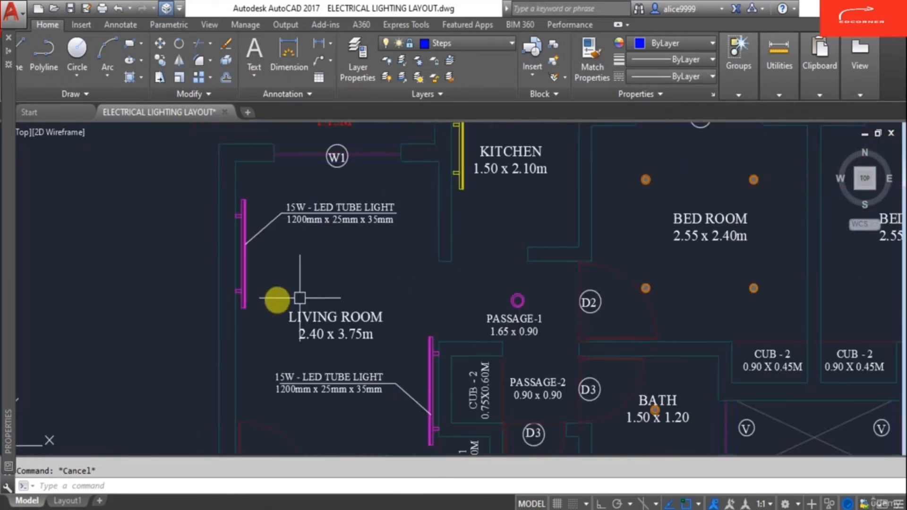
Step: Move the two living room tube lights and the kitchen tube light to the LED LIGHT layer
click(245, 259)
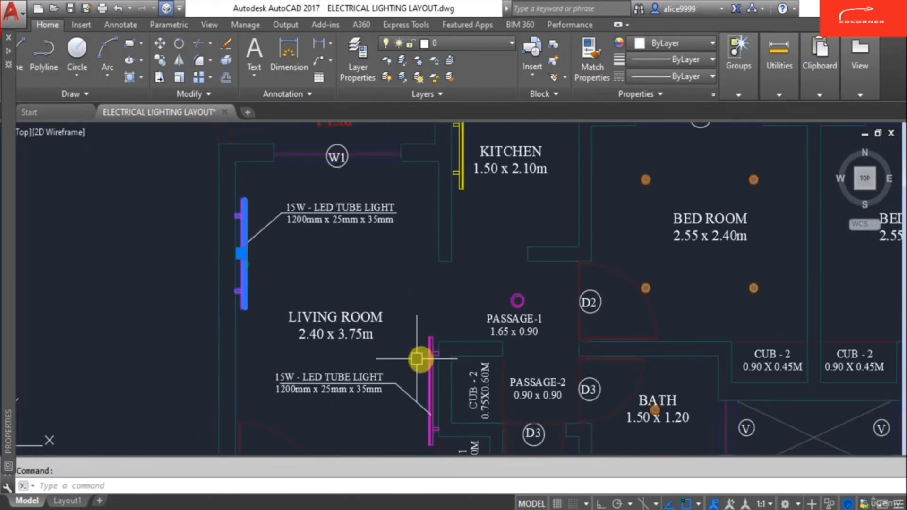
click(462, 182)
mouse_move(9, 251)
scroll(455, 157, up, 4)
scroll(455, 157, down, 5)
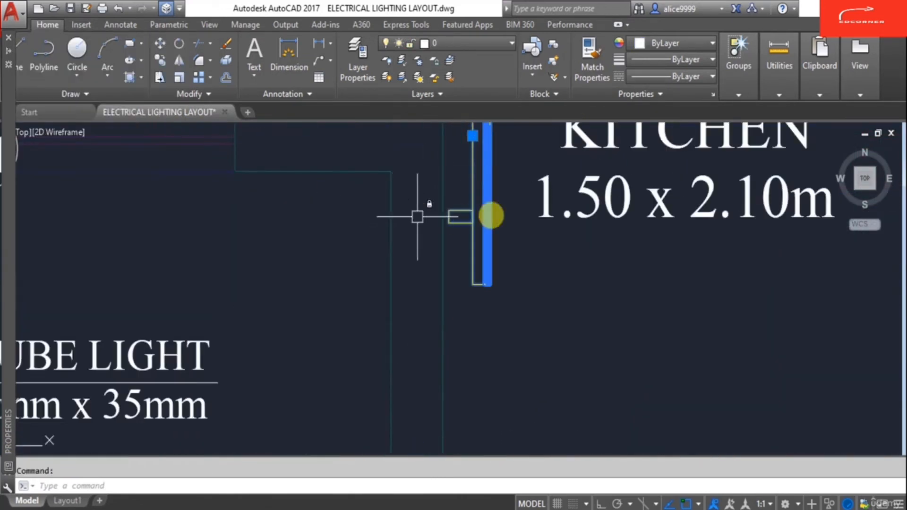
click(131, 95)
click(128, 182)
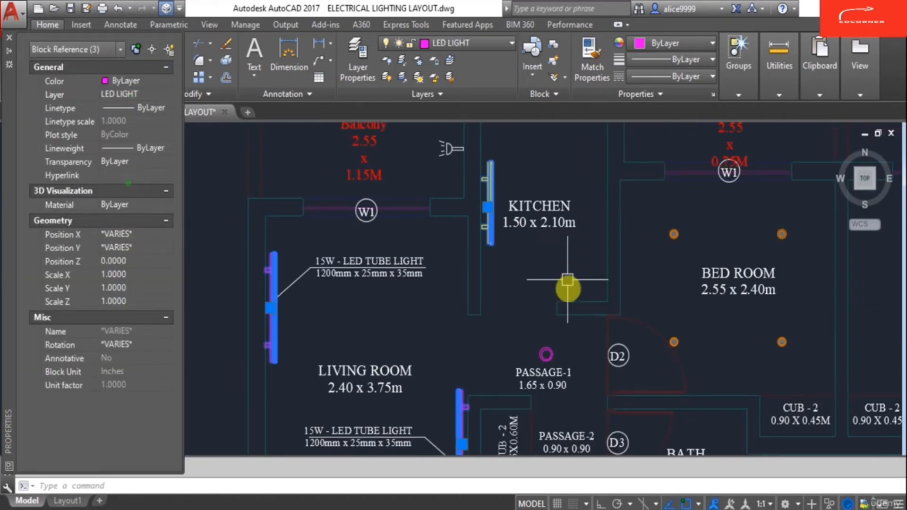
key(Escape)
scroll(564, 307, down, 3)
click(557, 331)
key(Escape)
scroll(569, 314, down, 3)
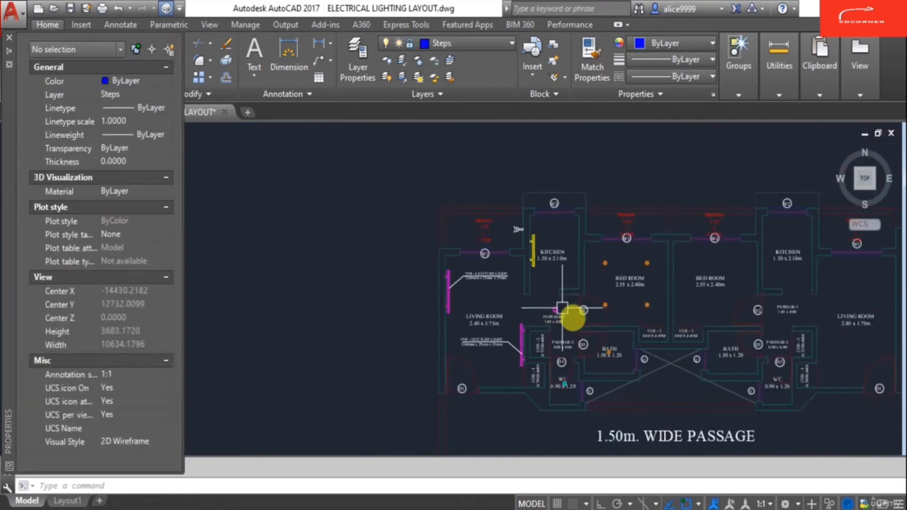
Step: Lock layers 0 and TEXT by picking the circle and the text of the bedroom's D2 door tag
middle_drag(573, 313, 360, 315)
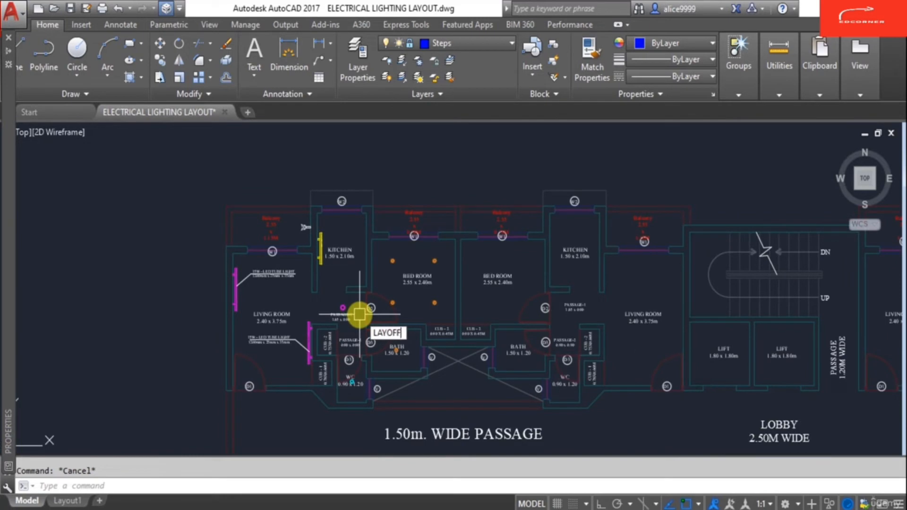
key(Return)
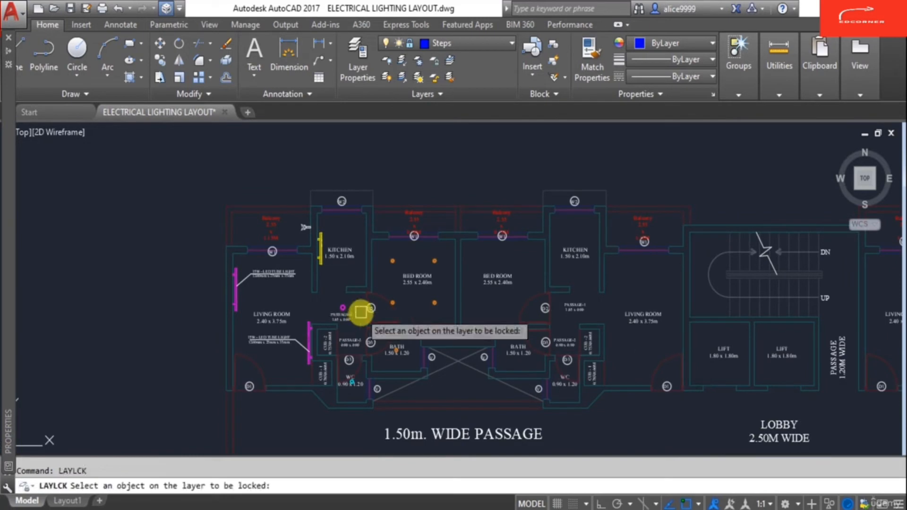
scroll(361, 310, up, 4)
click(382, 302)
scroll(380, 303, up, 4)
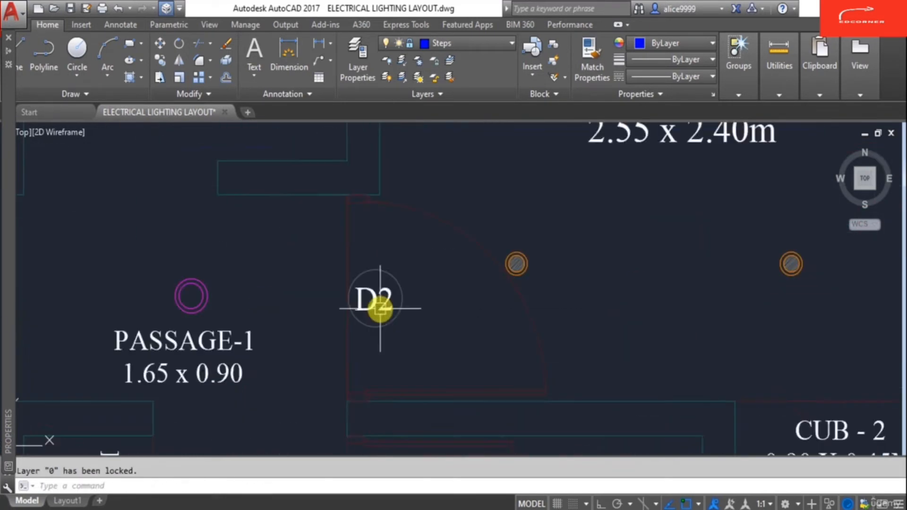
click(378, 304)
scroll(429, 314, down, 8)
scroll(283, 340, up, 2)
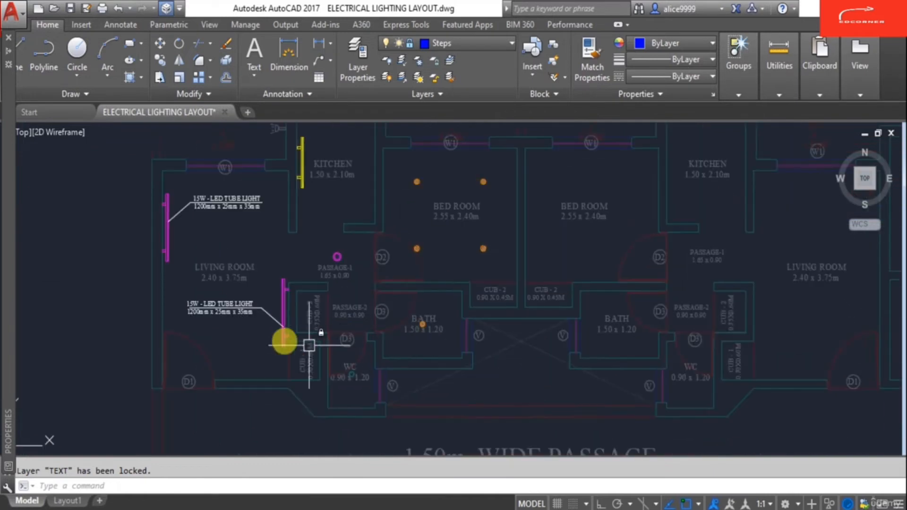
Step: Unlock the layer of the WC light by picking that light in the drawing
scroll(375, 330, up, 5)
text(LAY)
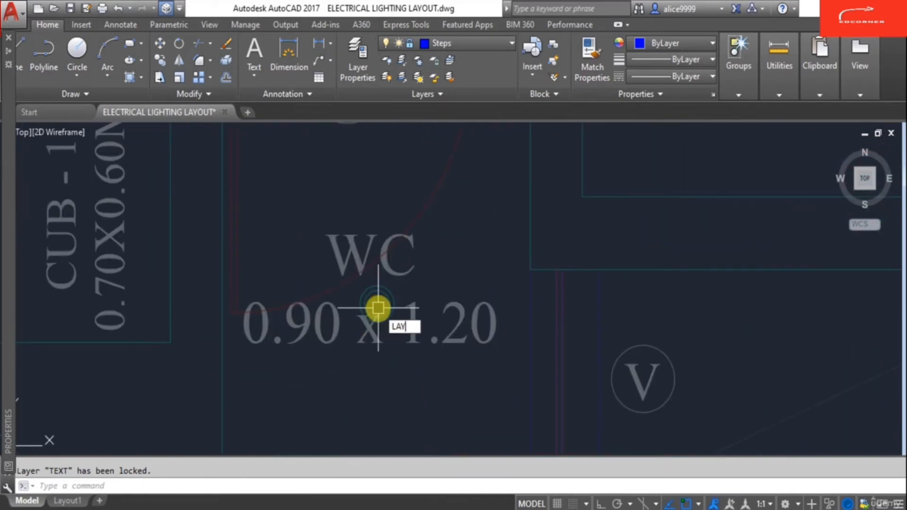
text(UNLCK)
key(Return)
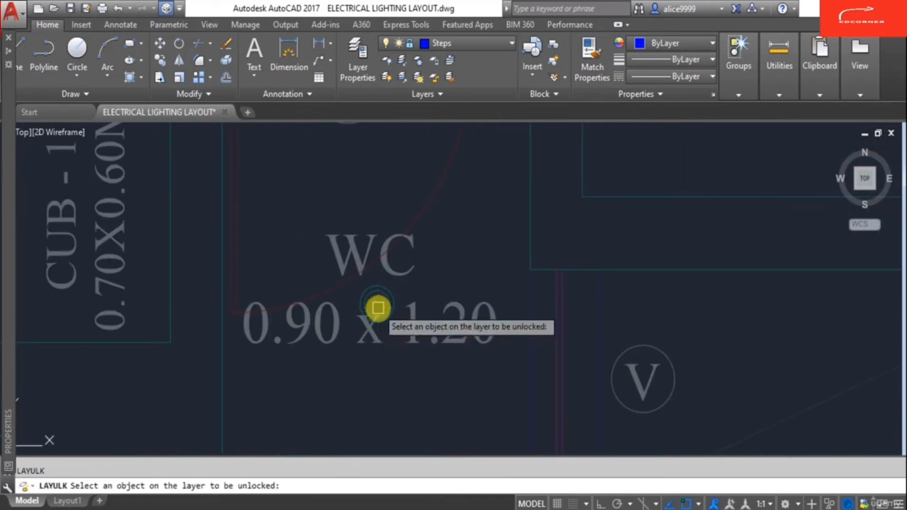
click(386, 303)
scroll(394, 292, up, 4)
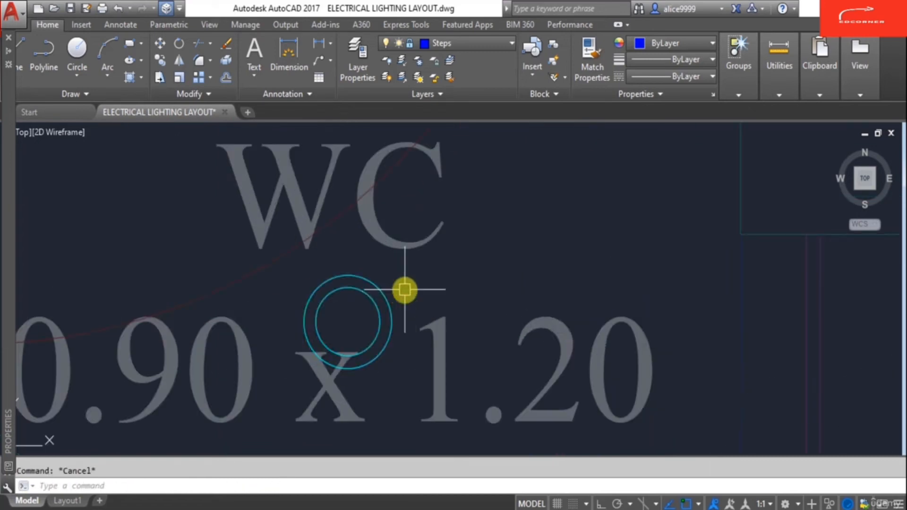
Step: Move the cyan 6W down light in the WC to the LED LIGHT layer
click(404, 290)
click(325, 357)
mouse_move(9, 340)
click(132, 94)
click(132, 93)
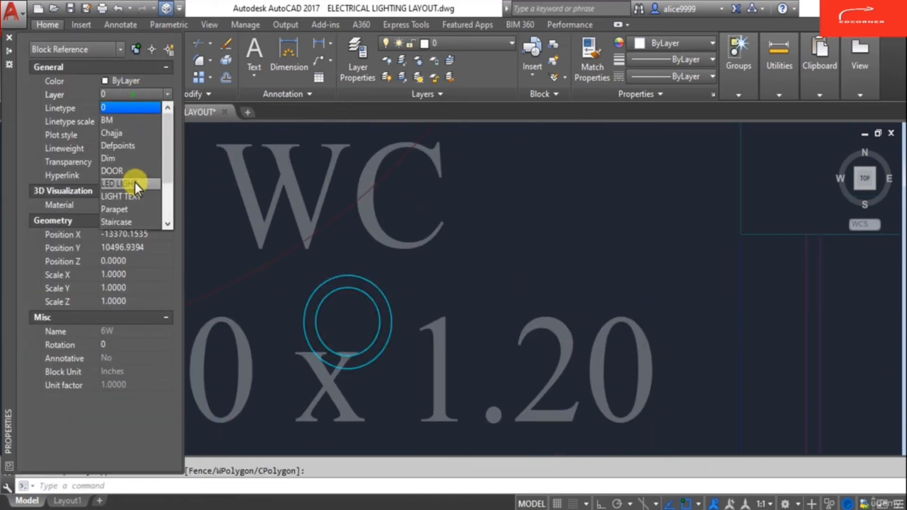
click(119, 183)
scroll(366, 326, down, 8)
key(Escape)
scroll(367, 349, down, 5)
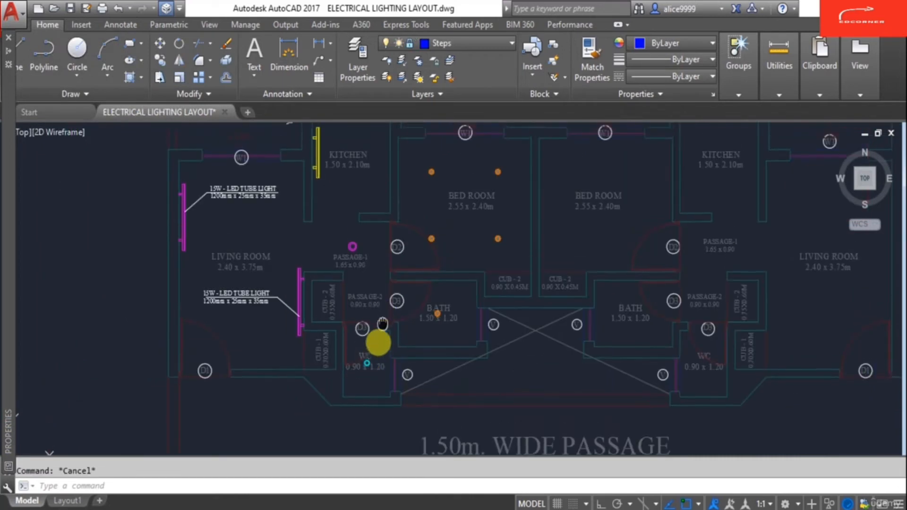
Step: Lock layer 0 in the layer list and close the list
text(la)
key(Return)
click(273, 186)
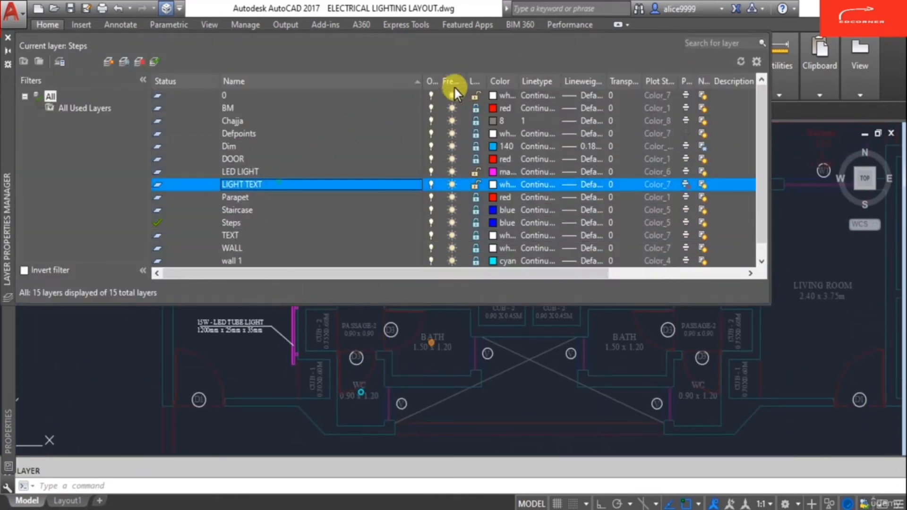
click(475, 95)
click(7, 36)
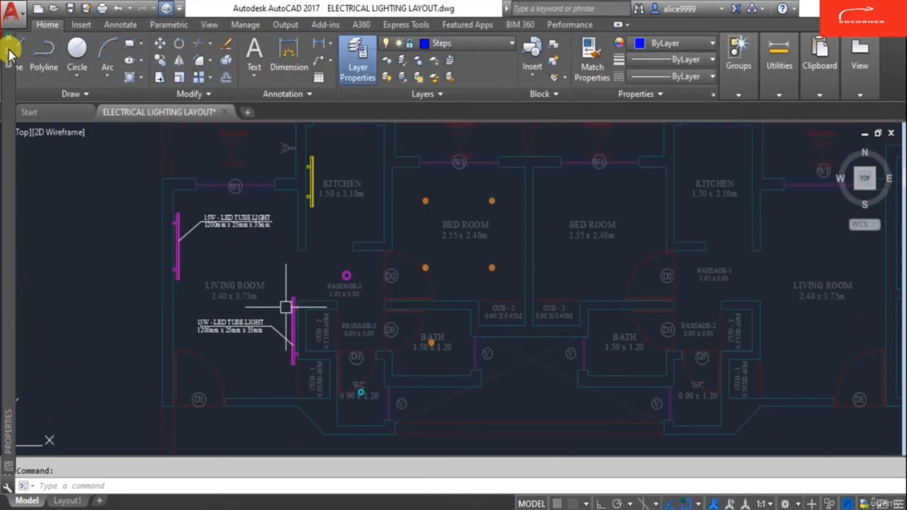
key(Escape)
Step: Unlock layer 0 by picking the wall-mounted bulb on the living room balcony beside the kitchen
scroll(326, 340, down, 3)
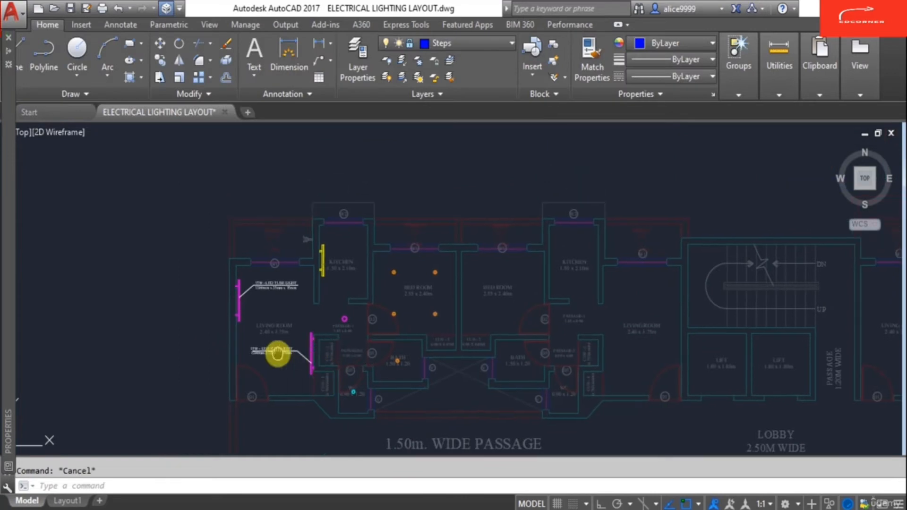
scroll(279, 265, up, 4)
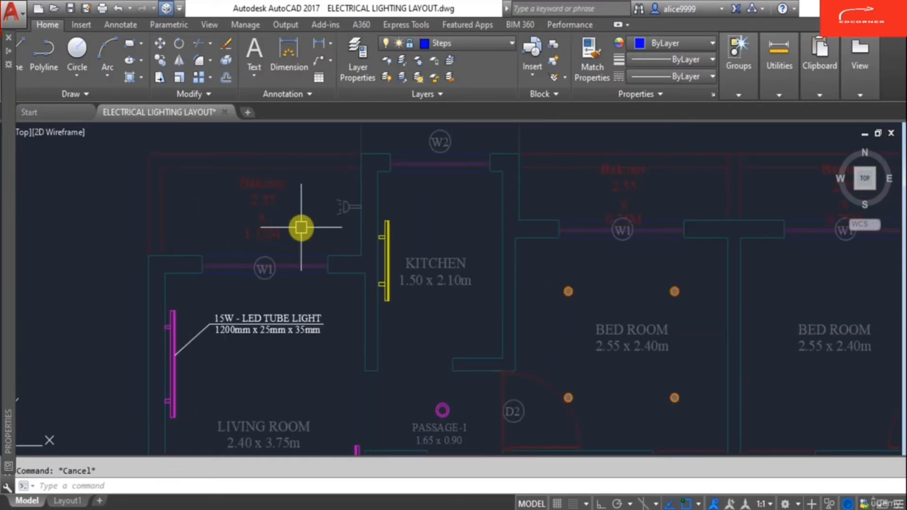
text(LAYLCK)
key(Return)
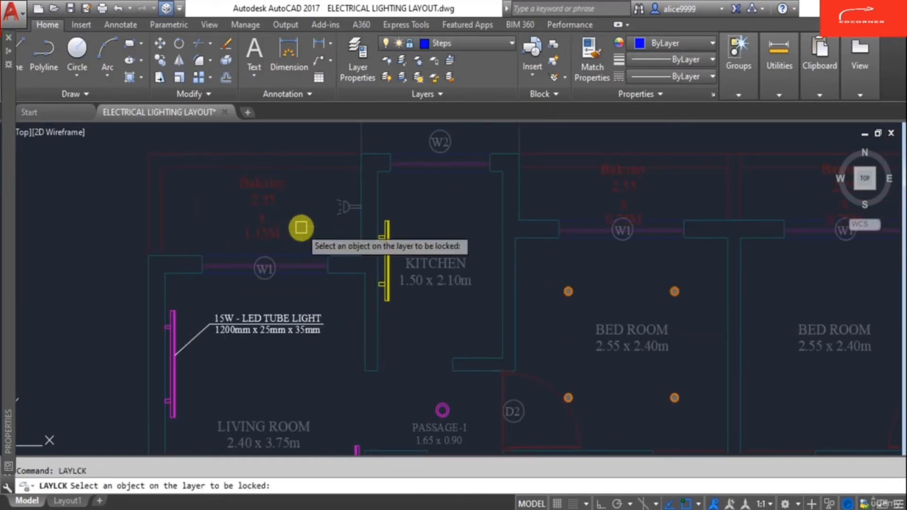
click(345, 206)
scroll(343, 207, up, 3)
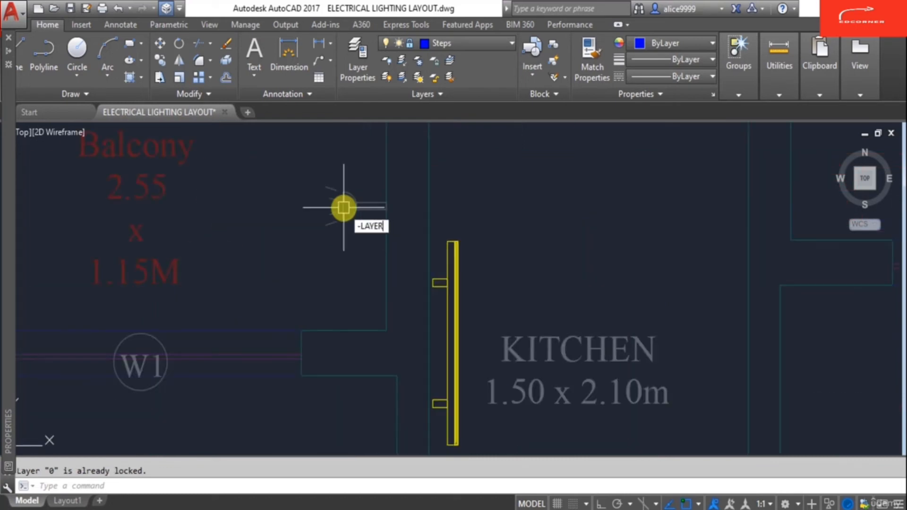
key(Return)
click(344, 207)
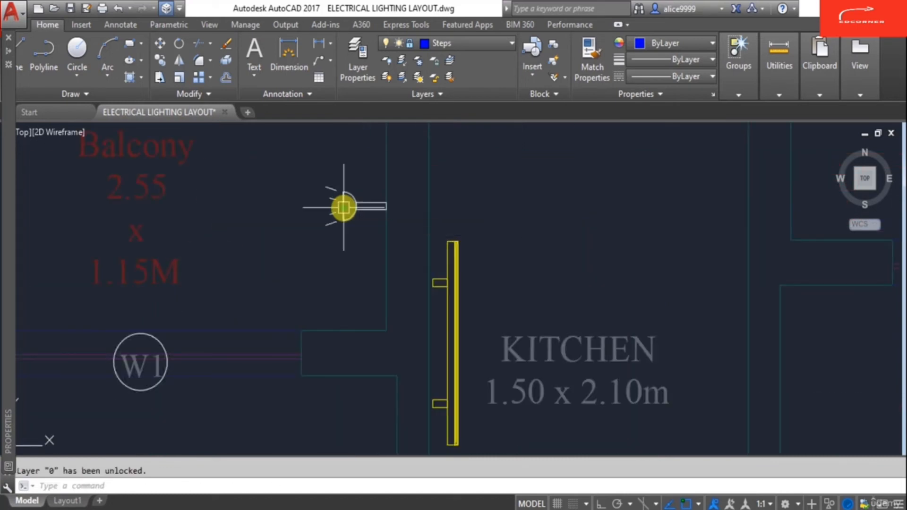
key(Escape)
Step: Move the living room balcony's wall-mounted bulb to the LED LIGHT layer
click(364, 239)
click(307, 182)
mouse_move(10, 226)
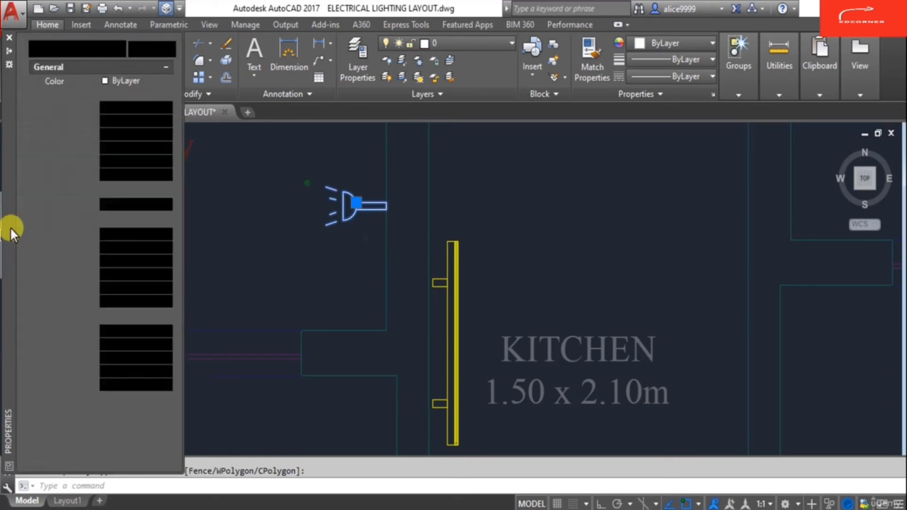
click(125, 94)
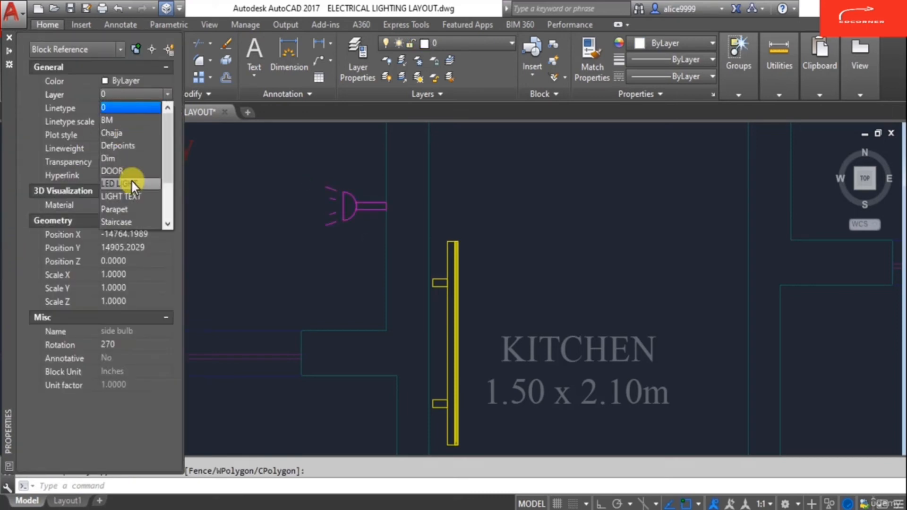
click(131, 183)
scroll(349, 271, down, 2)
key(Escape)
scroll(317, 286, down, 2)
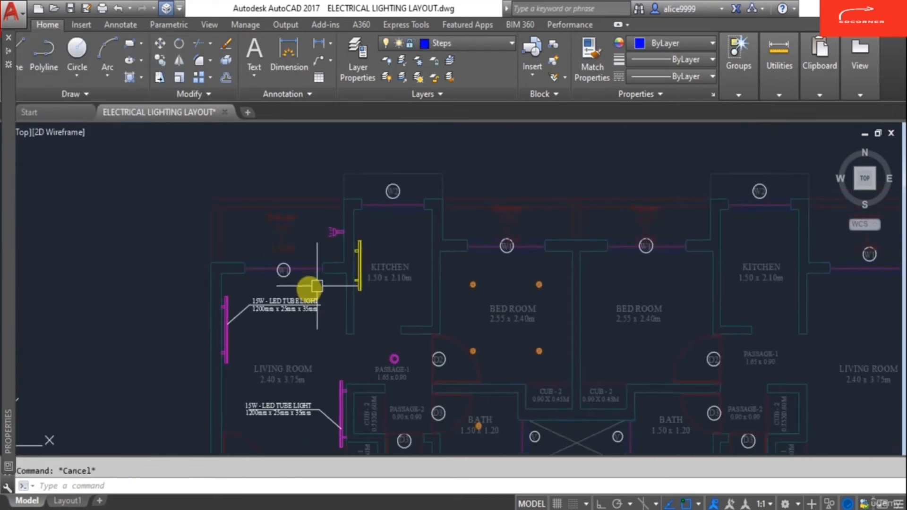
Step: Move the CFL wall mounted bulb symbol in the lighting legend to the LED LIGHT layer
scroll(283, 307, down, 3)
scroll(419, 308, down, 3)
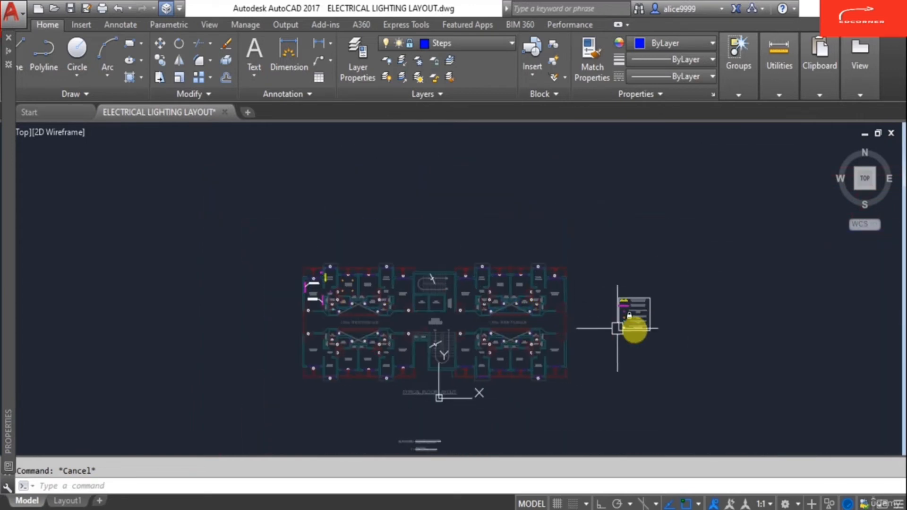
scroll(617, 328, up, 10)
click(136, 94)
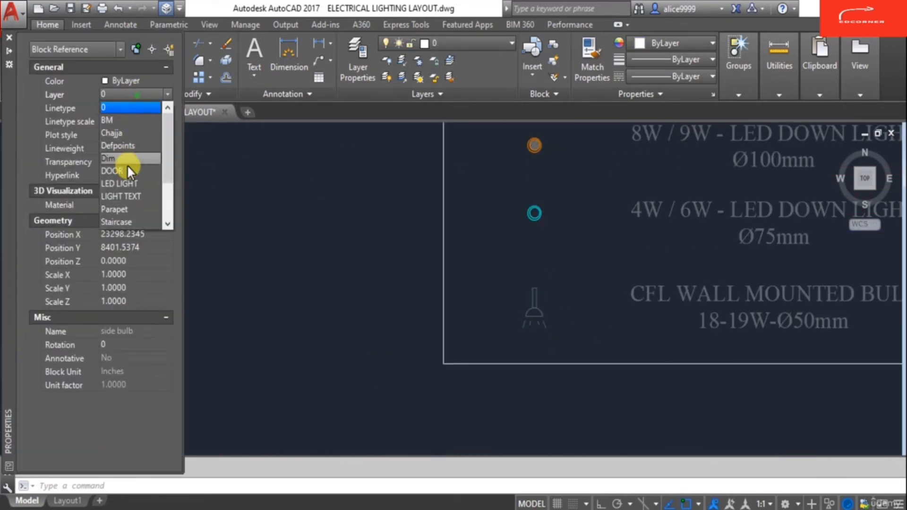
click(127, 184)
key(Escape)
Step: Move the 4W / 6W LED down light symbol in the legend to the LED LIGHT layer
click(530, 238)
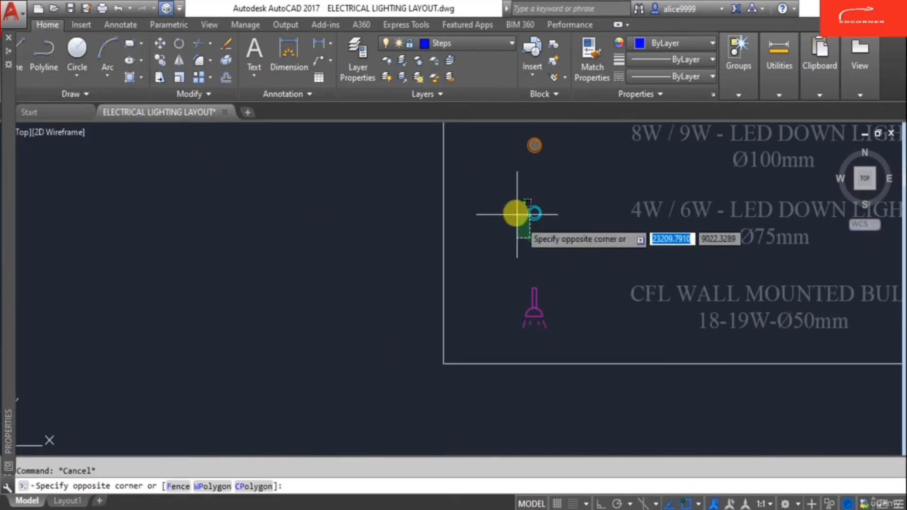
click(516, 213)
mouse_move(10, 205)
click(119, 94)
click(124, 179)
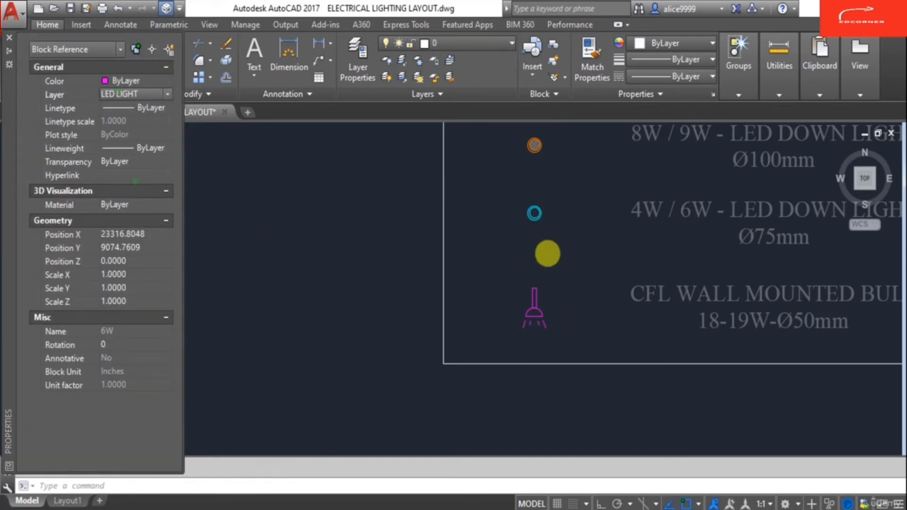
middle_drag(542, 252, 491, 349)
key(Escape)
Step: Check which layer the legend's 8W / 9W LED down light symbol is on
click(481, 257)
click(254, 275)
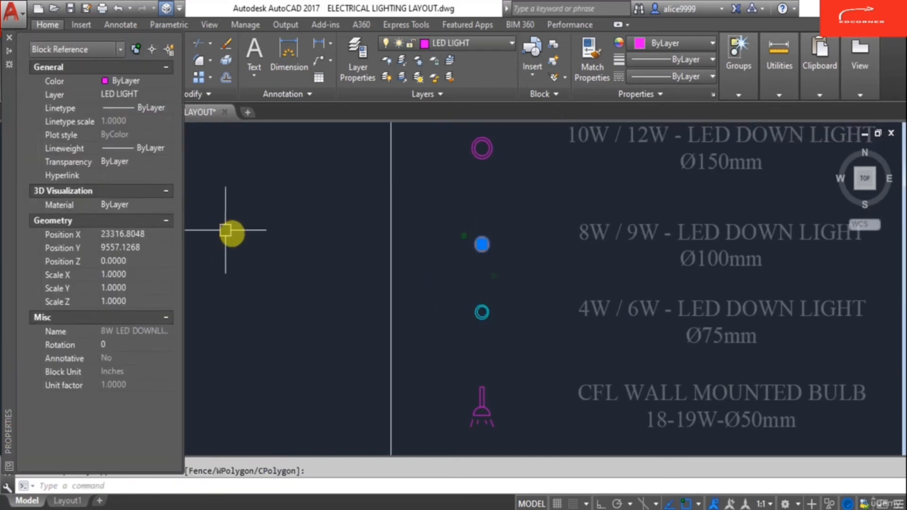
key(Escape)
Step: Lock layer 0 again in the layer properties and close the list
scroll(226, 230, down, 4)
scroll(406, 308, up, 4)
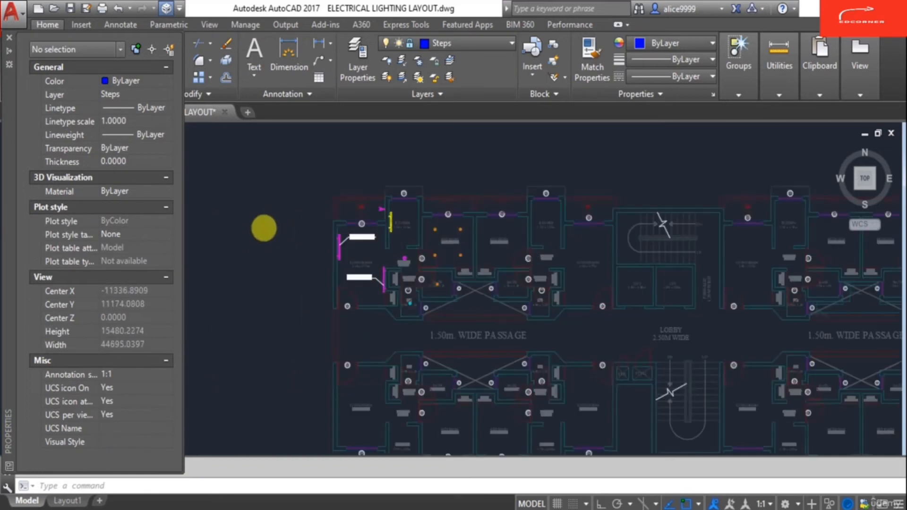
scroll(263, 228, up, 2)
key(Return)
click(314, 171)
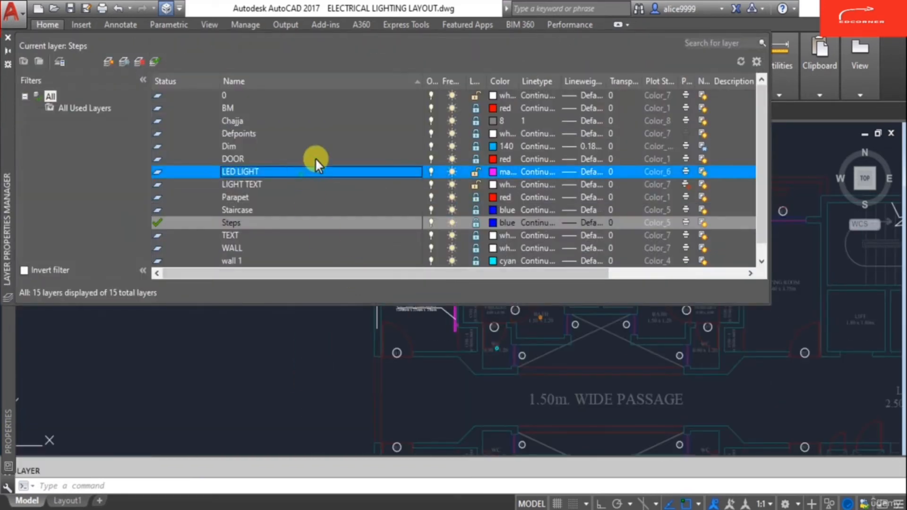
click(470, 95)
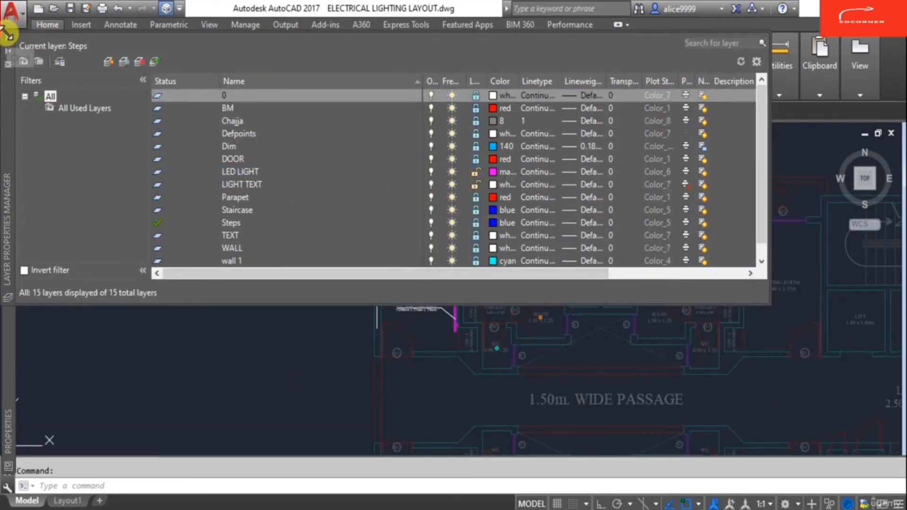
click(8, 34)
Step: Mirror all of the first flat's lights and labels about a vertical line through the wall between the two bedrooms, keeping the originals
scroll(340, 213, down, 3)
scroll(354, 211, up, 3)
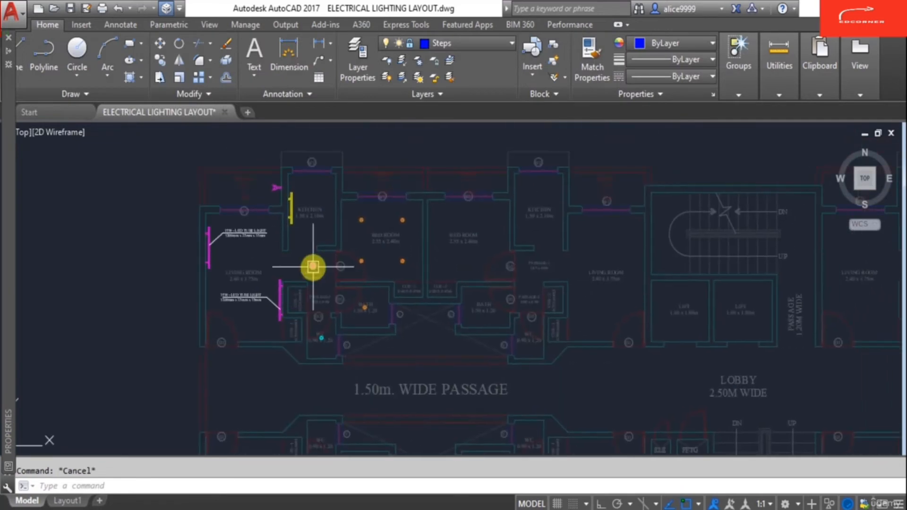
key(Return)
click(173, 148)
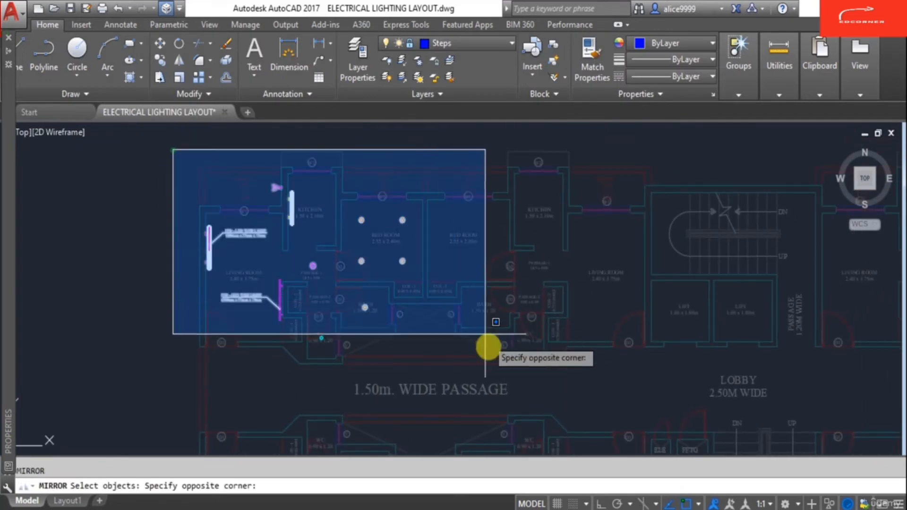
click(487, 331)
key(Return)
scroll(432, 184, up, 3)
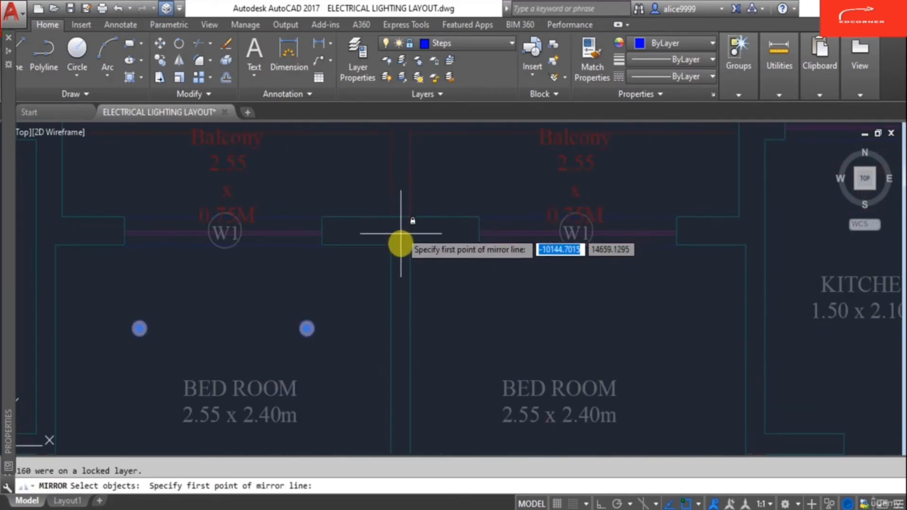
scroll(392, 178, down, 1)
middle_drag(397, 143, 400, 236)
click(399, 235)
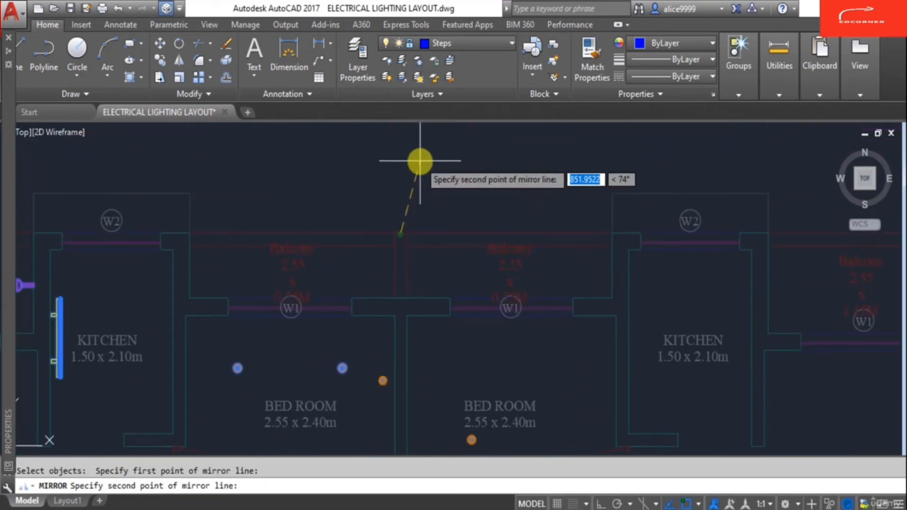
key(F8)
click(407, 155)
key(Return)
scroll(415, 210, down, 6)
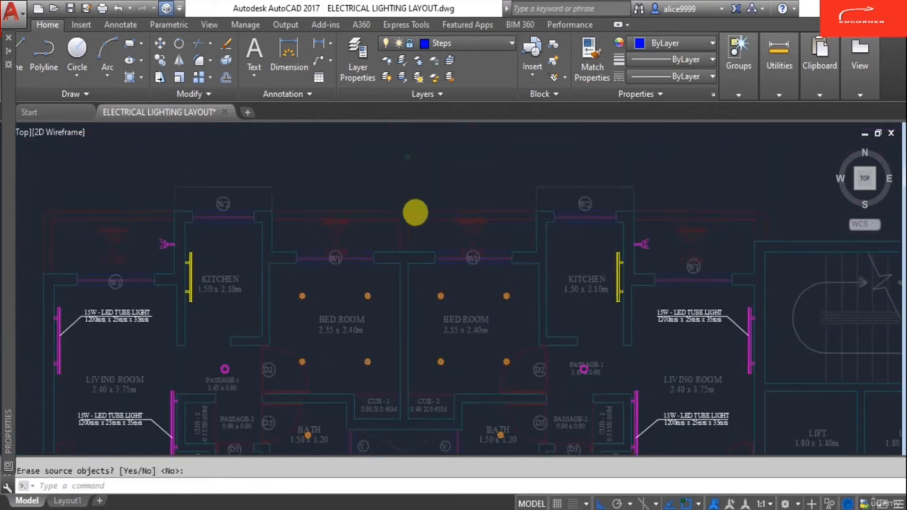
middle_drag(476, 383, 461, 379)
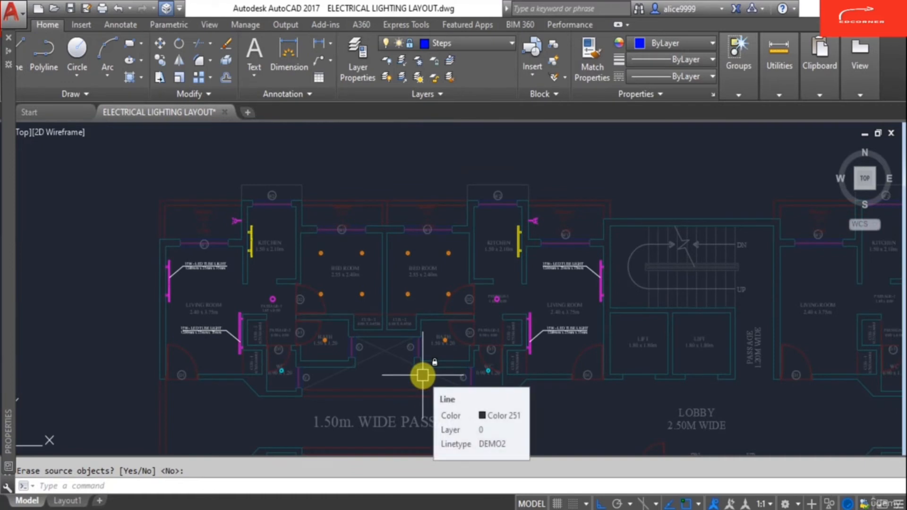
Step: Copy the living room balcony's wall-mounted bulb to the adjacent bedroom balcony
scroll(343, 220, up, 4)
mouse_move(344, 219)
middle_down()
mouse_move(455, 264)
mouse_move(598, 267)
middle_up()
key(Escape)
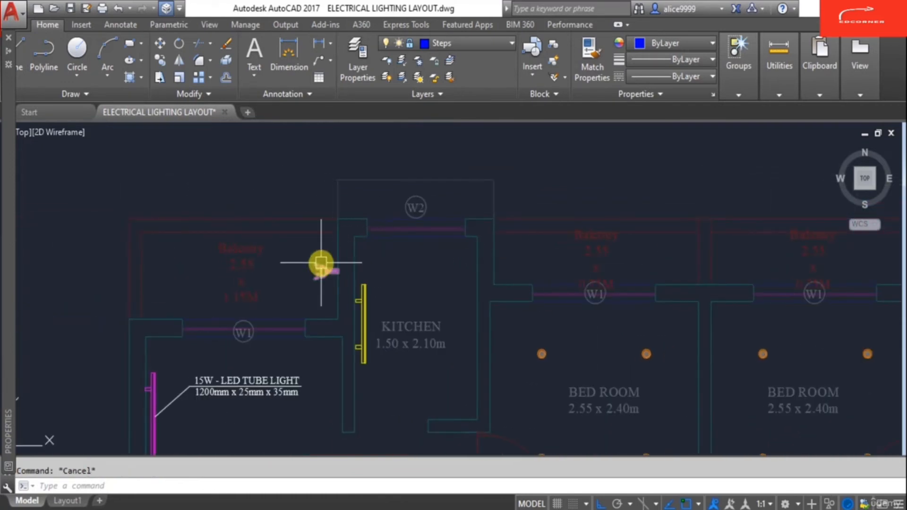
key(Return)
click(324, 287)
scroll(587, 266, up, 2)
middle_drag(586, 265, 401, 274)
key(Escape)
text(mi)
key(Return)
click(481, 281)
key(Return)
click(417, 261)
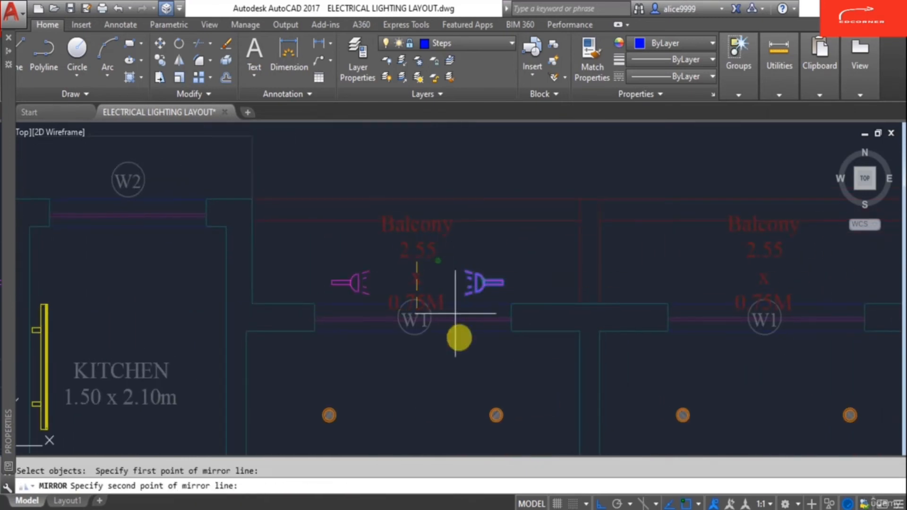
click(440, 382)
click(439, 366)
key(Escape)
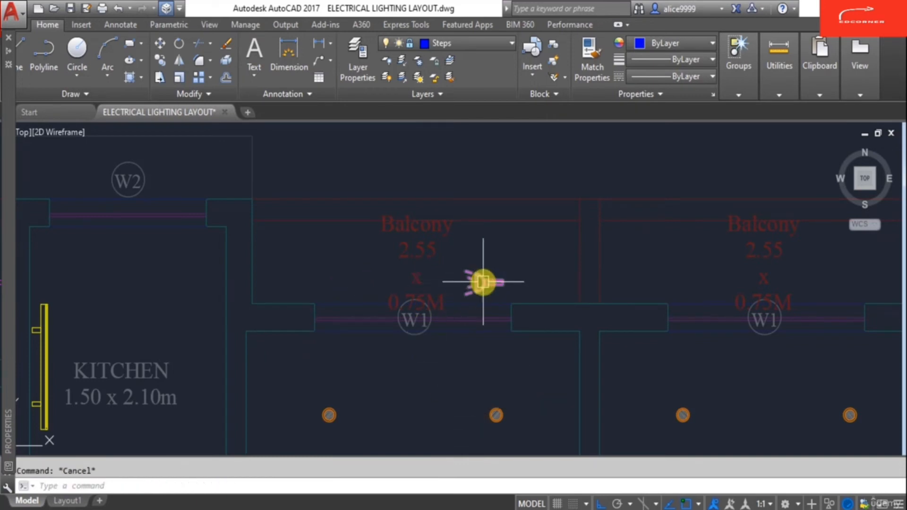
Step: Mirror the bedroom balcony's bulb about a vertical line so it faces the other way, erasing the source object
text(mi)
key(Return)
click(483, 282)
key(Return)
click(425, 366)
click(435, 415)
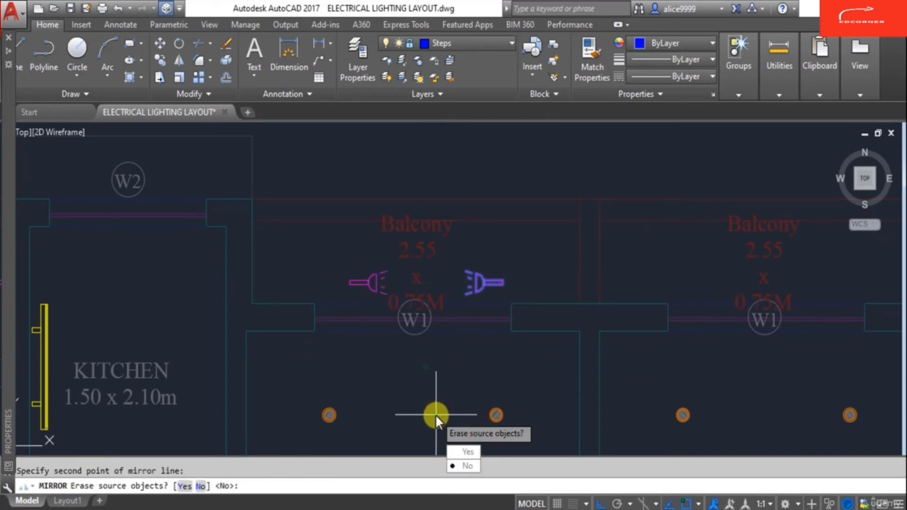
text(y)
key(Return)
key(Escape)
Step: Move the bedroom balcony's bulb by its base end onto the adjoining kitchen wall
text(m)
key(Return)
click(367, 284)
key(Return)
scroll(357, 289, up, 4)
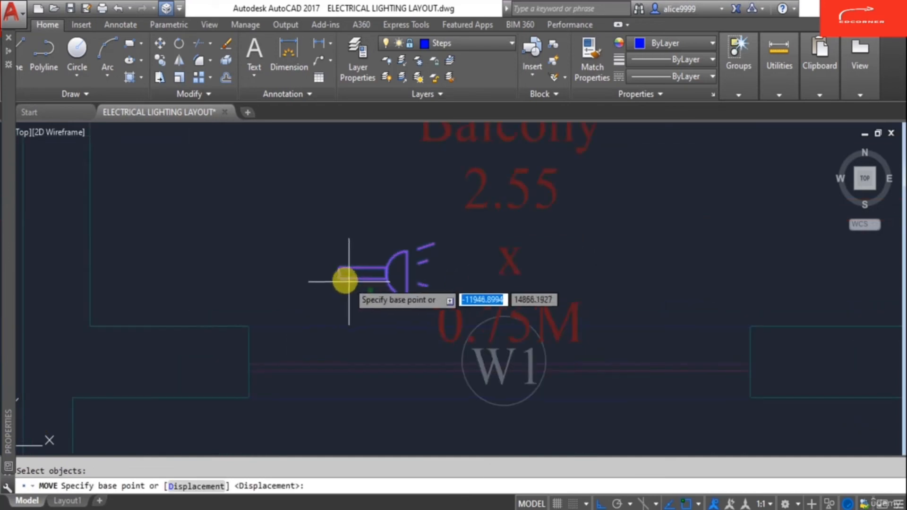
click(339, 273)
scroll(146, 222, down, 5)
key(Escape)
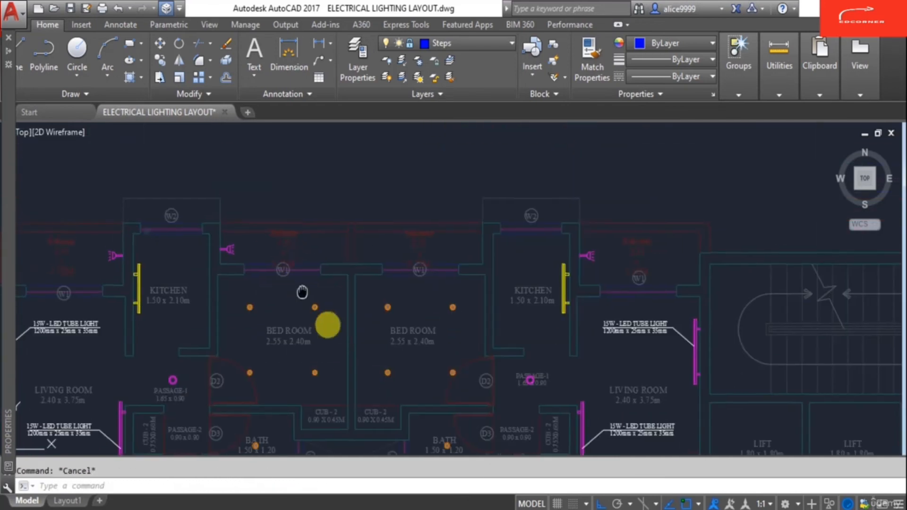
Step: Mirror the bedroom balcony's bulb to the neighbouring flat about the vertical centre line between the two bedrooms, keeping the original
text(mi)
key(Return)
click(257, 285)
key(Return)
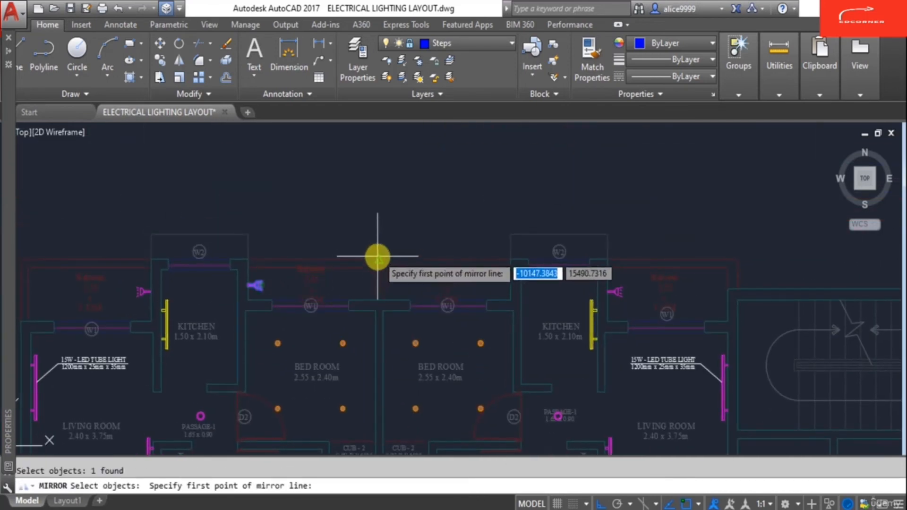
click(376, 259)
click(379, 223)
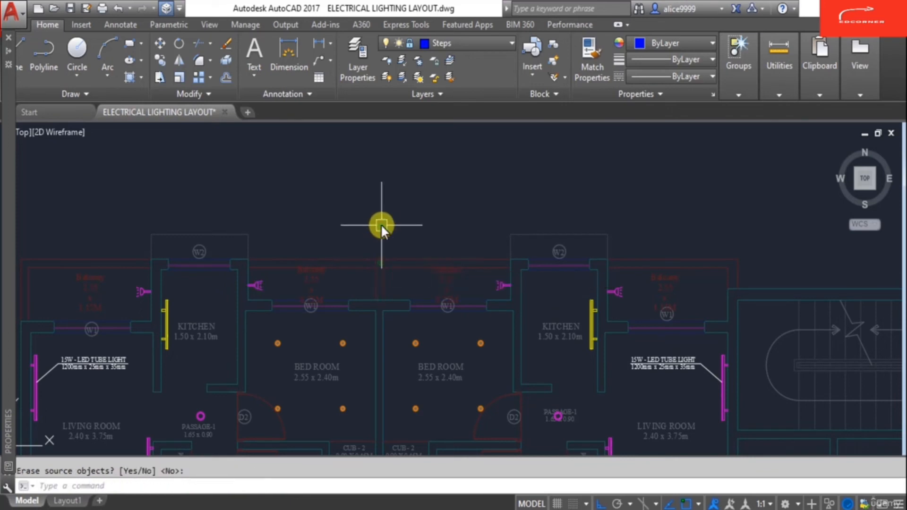
key(Escape)
scroll(485, 361, down, 4)
middle_drag(485, 360, 437, 326)
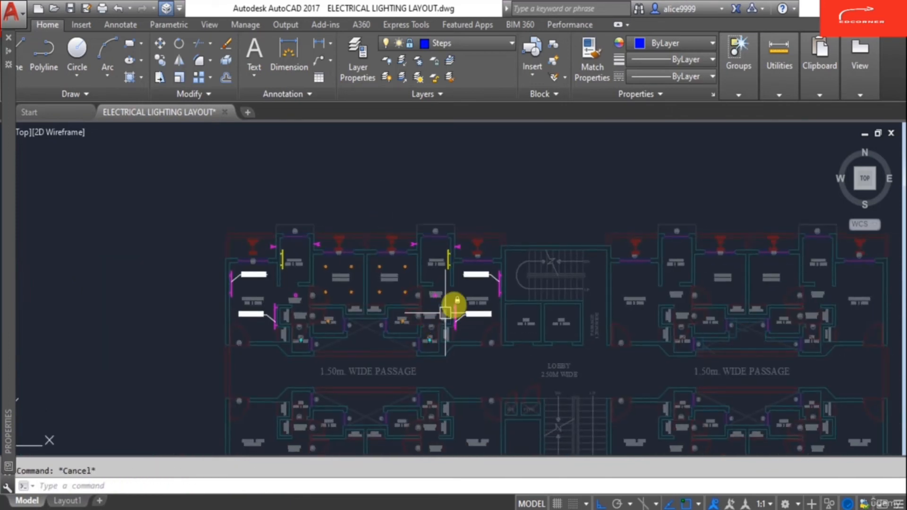
Step: Examine the other flats of the floor plan for where the finished lights still need mirroring
middle_drag(481, 274, 339, 246)
scroll(627, 275, up, 4)
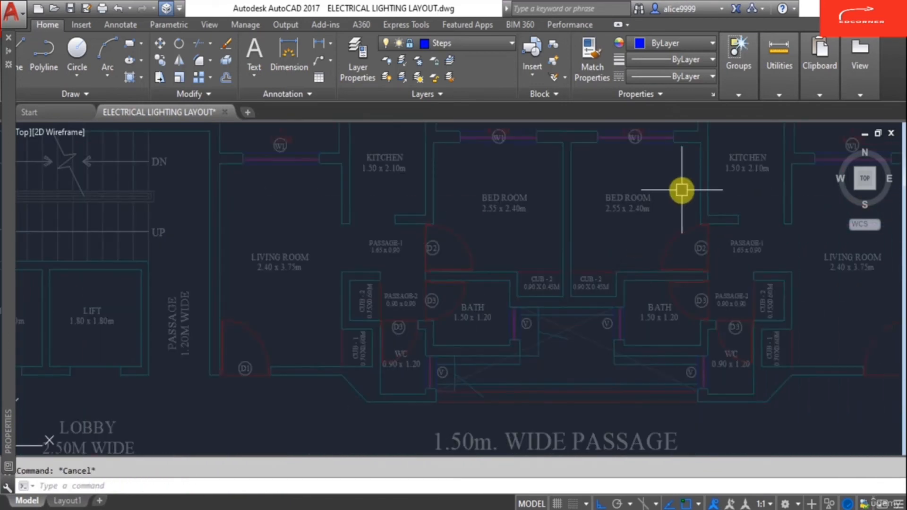
scroll(682, 189, down, 5)
middle_drag(243, 232, 296, 263)
scroll(356, 243, up, 2)
scroll(378, 264, down, 4)
middle_drag(411, 288, 342, 310)
scroll(363, 340, up, 2)
middle_drag(365, 347, 358, 249)
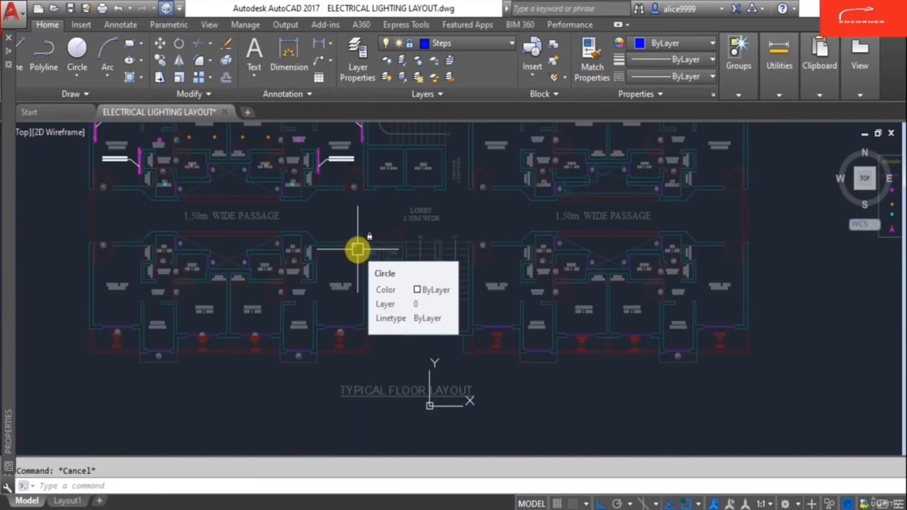
scroll(405, 273, down, 2)
middle_drag(351, 181, 356, 228)
scroll(356, 228, up, 2)
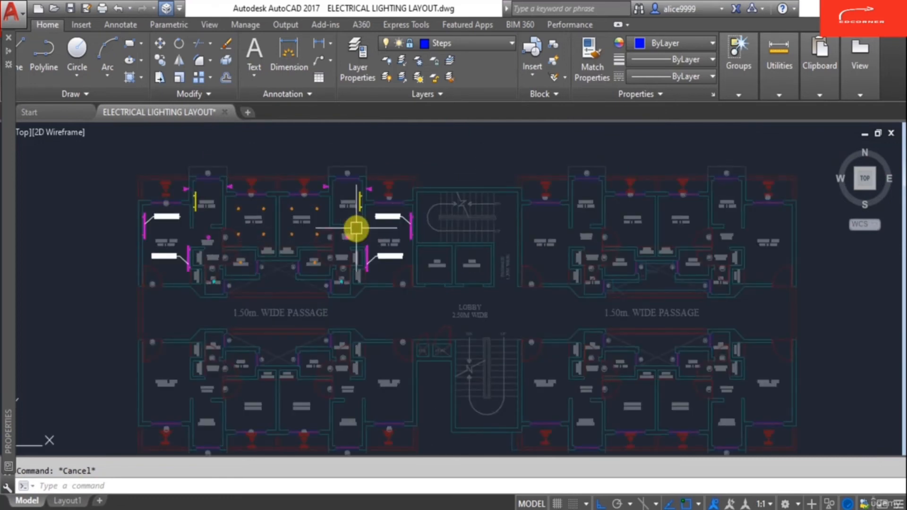
Step: Try to draw a horizontal construction line above the staircase, spanning the gap between the two upper blocks of flats
text(l)
key(Return)
click(417, 176)
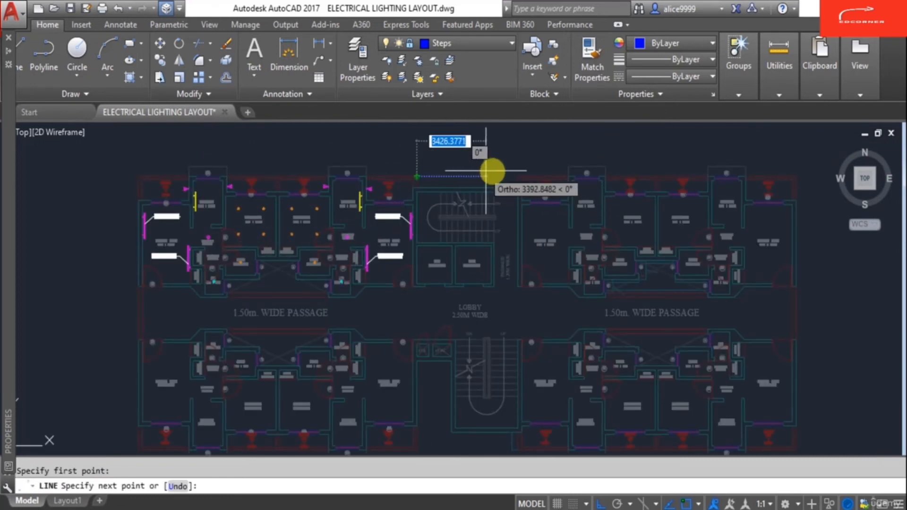
click(517, 176)
key(Escape)
key(Escape)
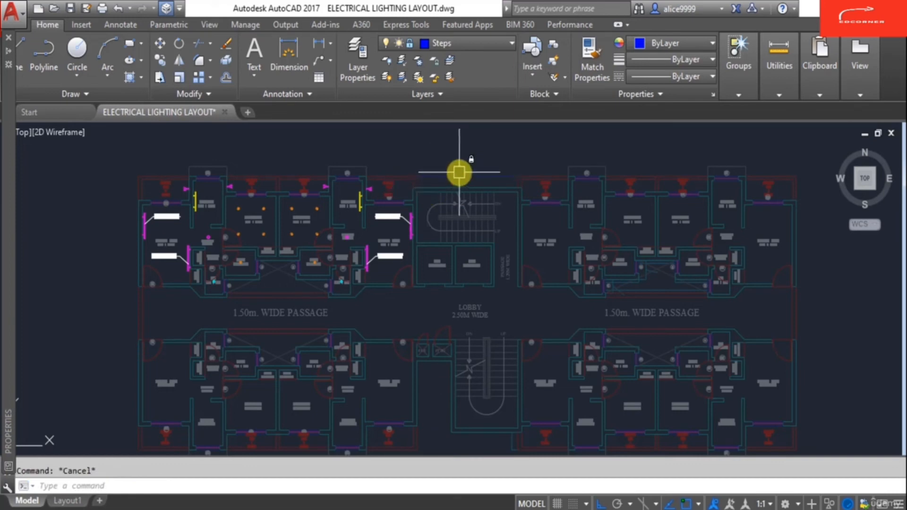
Step: Make LIGHT TEXT the current layer
scroll(451, 186, up, 5)
text(la)
key(Return)
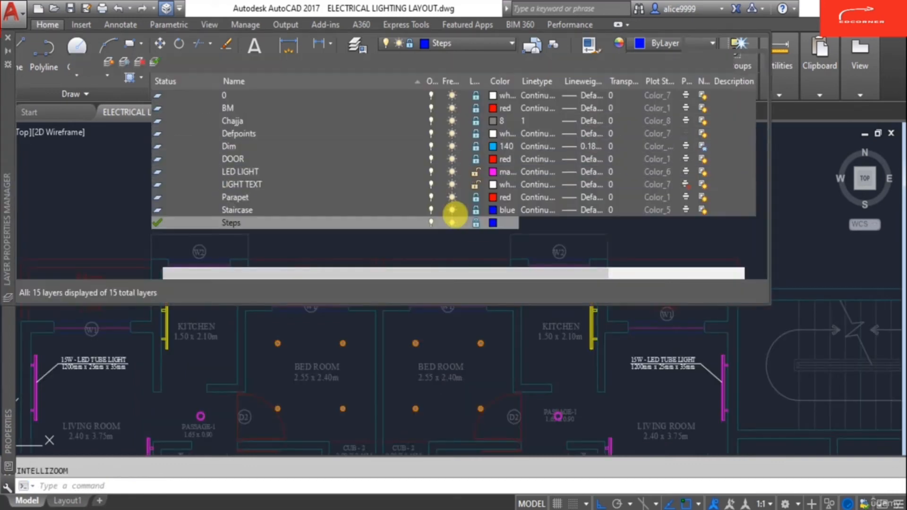
click(290, 133)
double_click(268, 184)
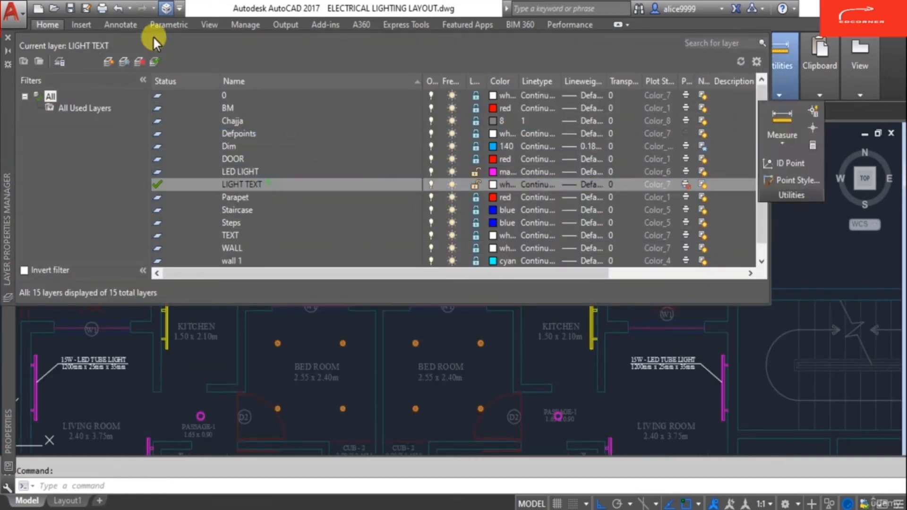
click(7, 37)
Step: Draw a horizontal construction line above the staircase from one upper block of flats to the other
text(l)
key(Return)
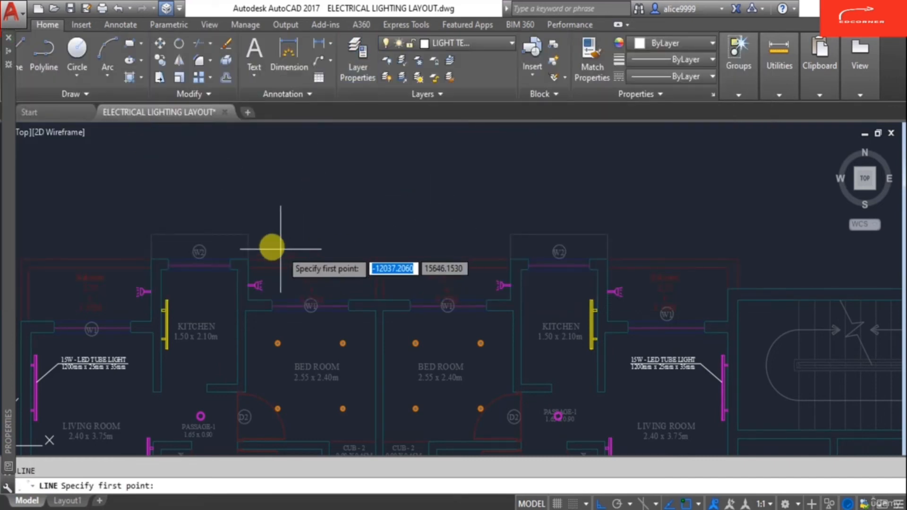
scroll(338, 259, down, 4)
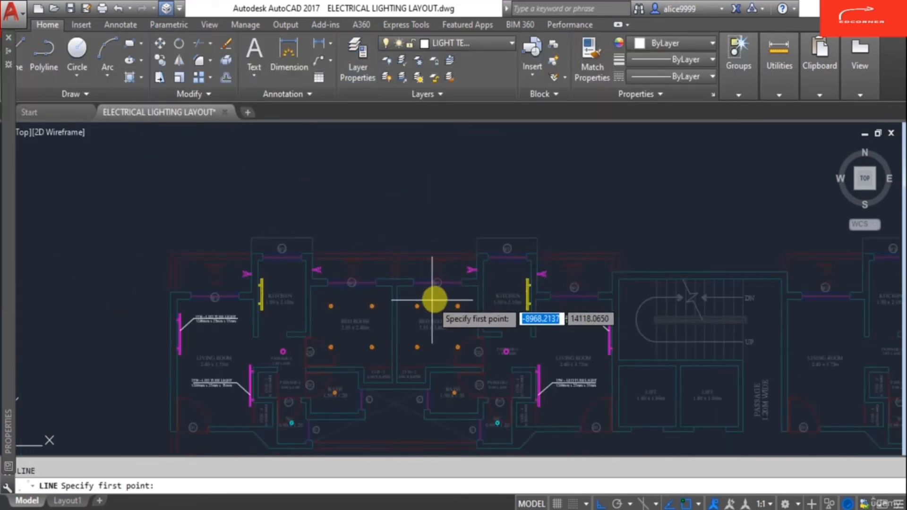
click(415, 230)
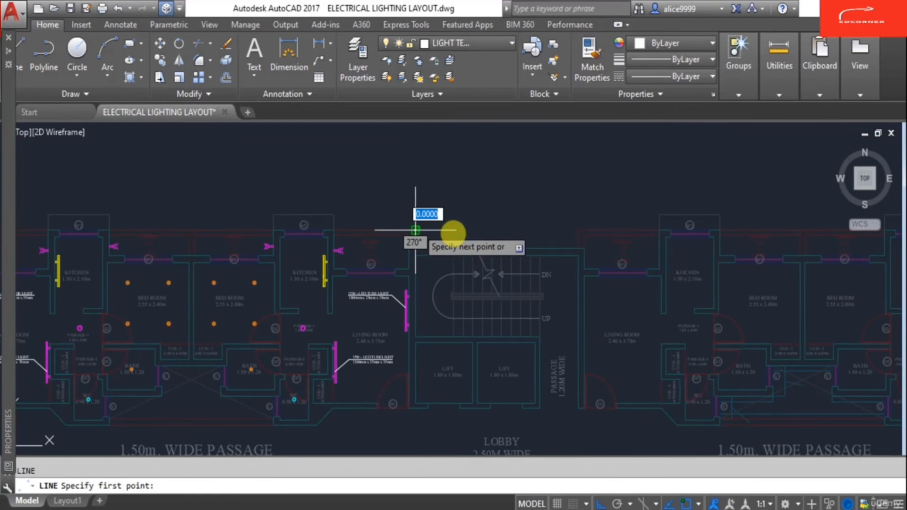
click(567, 230)
key(Escape)
Step: Mirror the upper-left flats' lights and labels to the upper-right flats about a vertical line through the construction line's midpoint, keeping the originals
scroll(461, 243, down, 2)
text(mi)
key(Return)
click(137, 196)
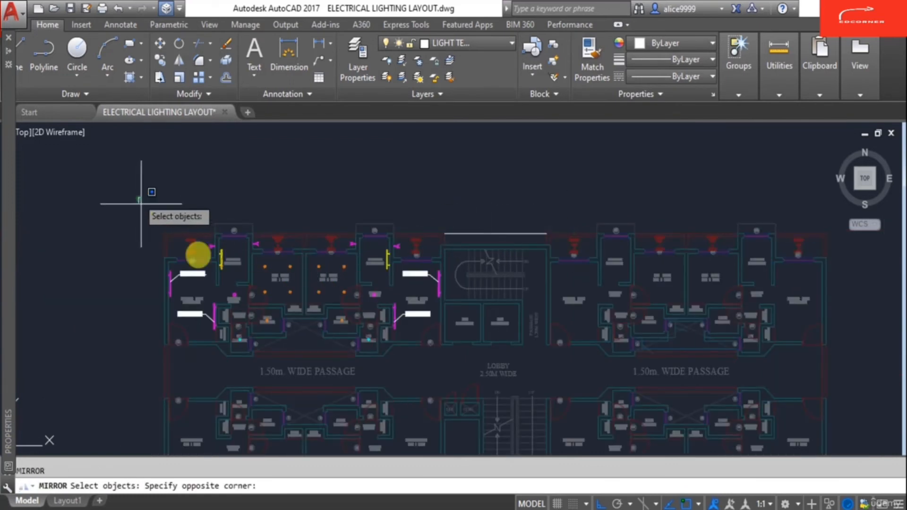
click(462, 380)
key(Return)
click(496, 233)
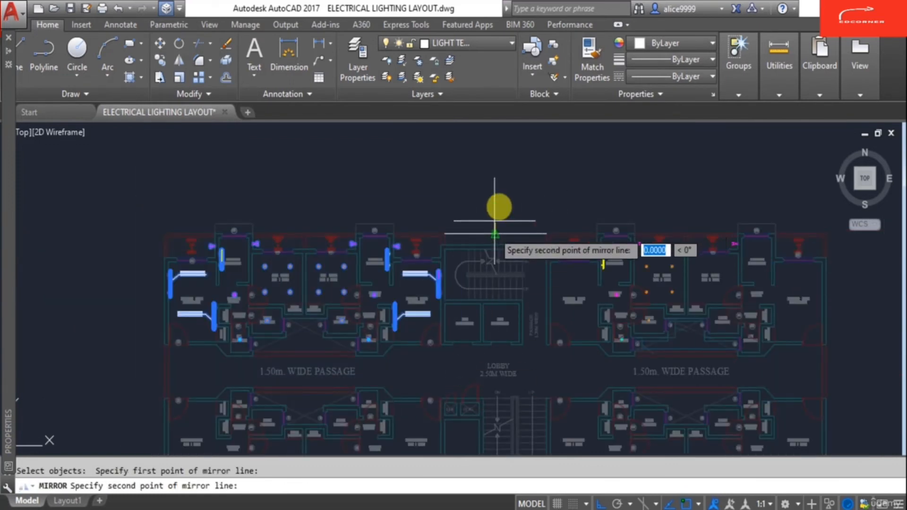
click(499, 187)
key(Return)
middle_drag(605, 283, 434, 283)
scroll(708, 260, up, 4)
scroll(660, 261, down, 4)
key(Escape)
Step: Erase the construction line above the staircase
middle_drag(465, 326, 516, 339)
text(e)
key(Return)
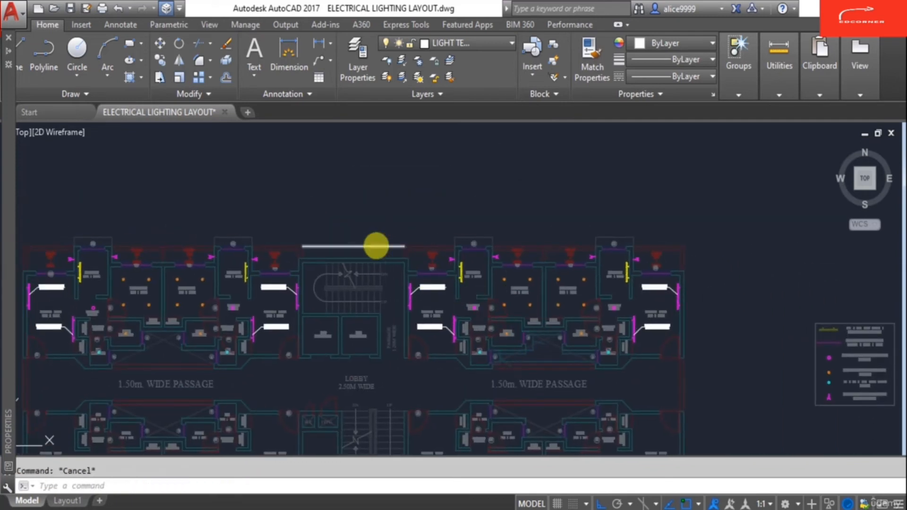
click(377, 245)
key(Return)
Step: Mirror all upper flats' lights and labels to the lower flats about a horizontal line through the middle of the wide passage, keeping the originals
scroll(414, 321, down, 2)
scroll(472, 324, up, 4)
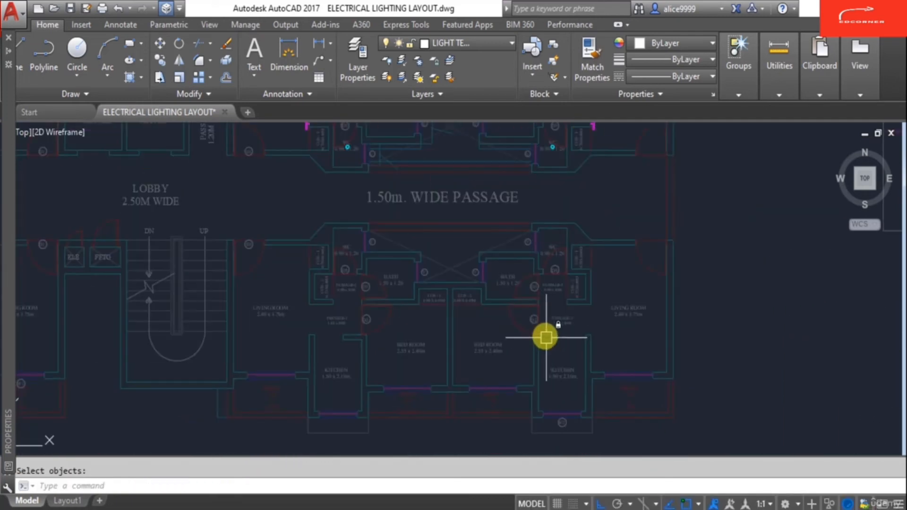
scroll(581, 298, down, 3)
middle_drag(608, 263, 631, 304)
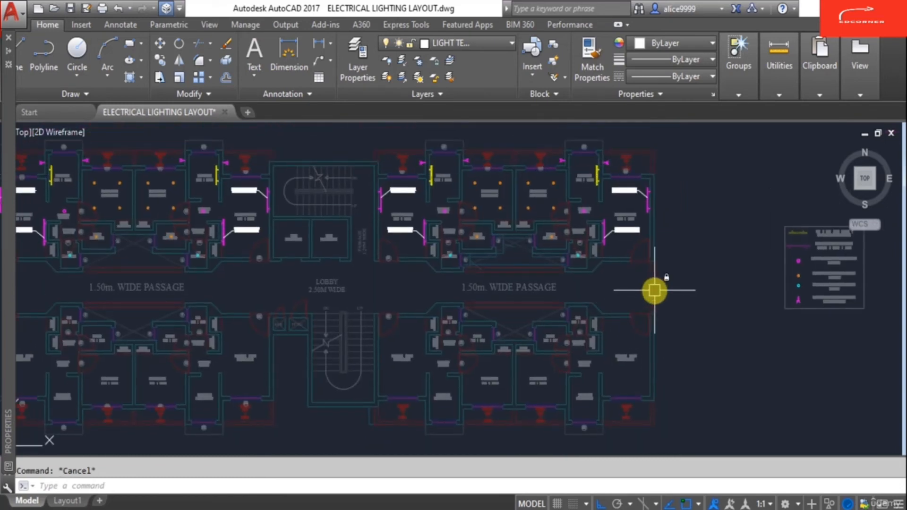
text(mi)
key(Return)
scroll(614, 267, down, 2)
click(198, 161)
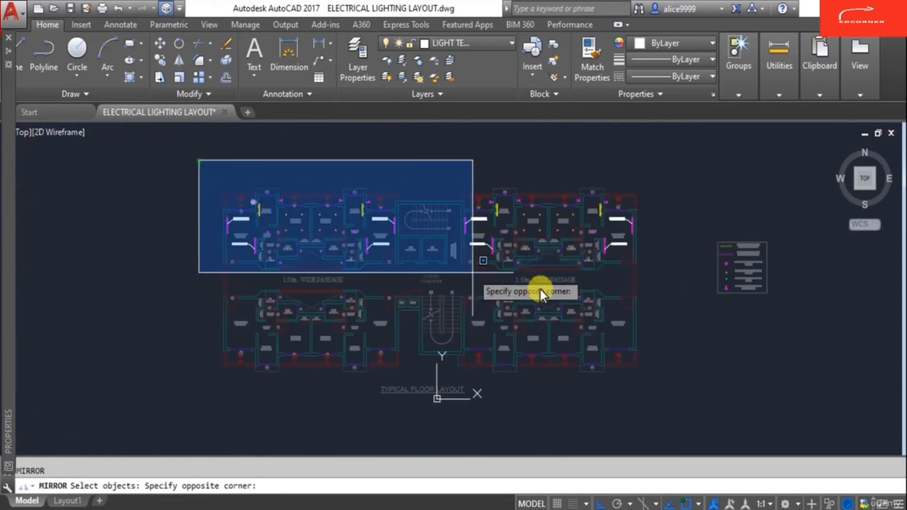
click(671, 289)
scroll(651, 286, up, 3)
key(Return)
click(622, 266)
click(690, 277)
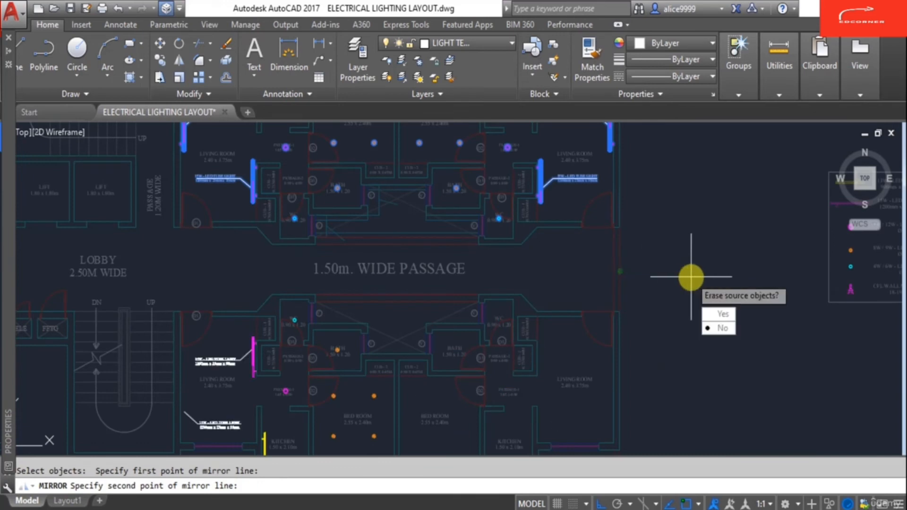
key(Return)
Step: Check the mirrored lights in the lower flats and zoom to the drawing's extents
scroll(449, 355, down, 3)
scroll(470, 330, up, 6)
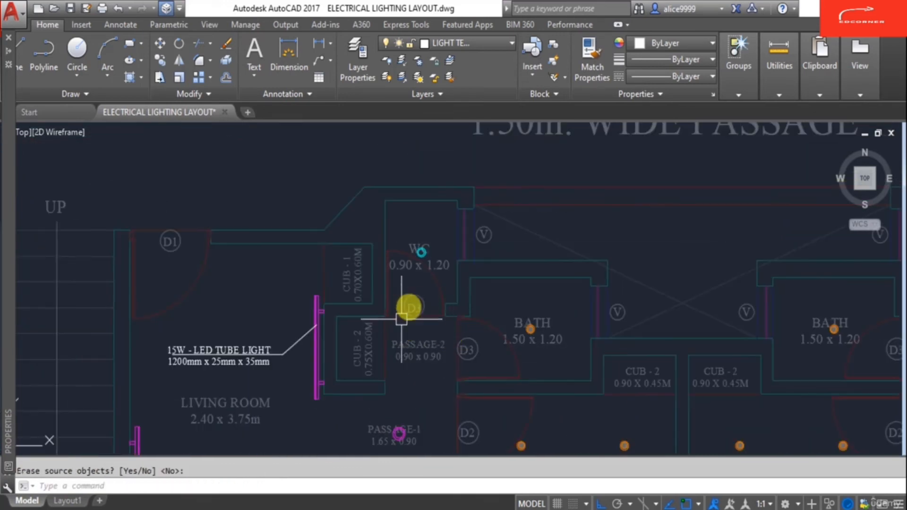
scroll(449, 309, down, 6)
middle_drag(292, 326, 320, 330)
middle_drag(372, 344, 521, 357)
scroll(426, 295, down, 2)
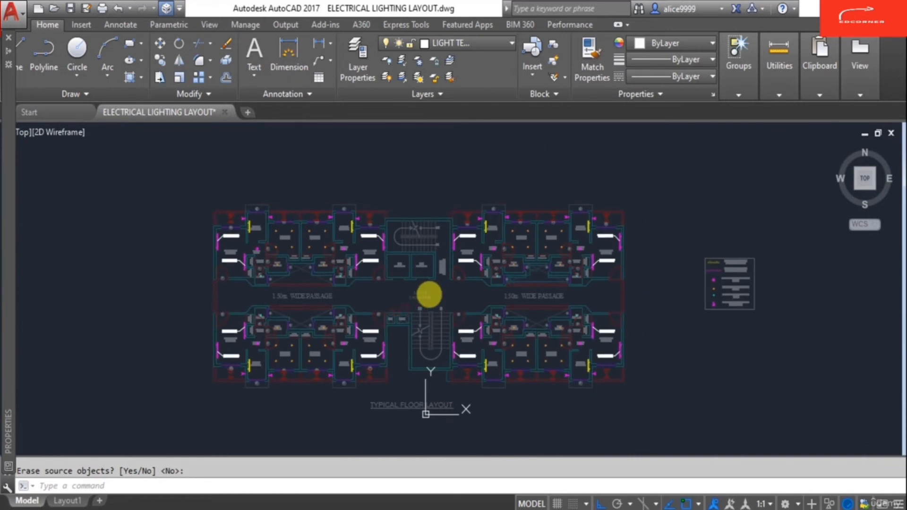
text(z)
key(Return)
text(E)
key(Return)
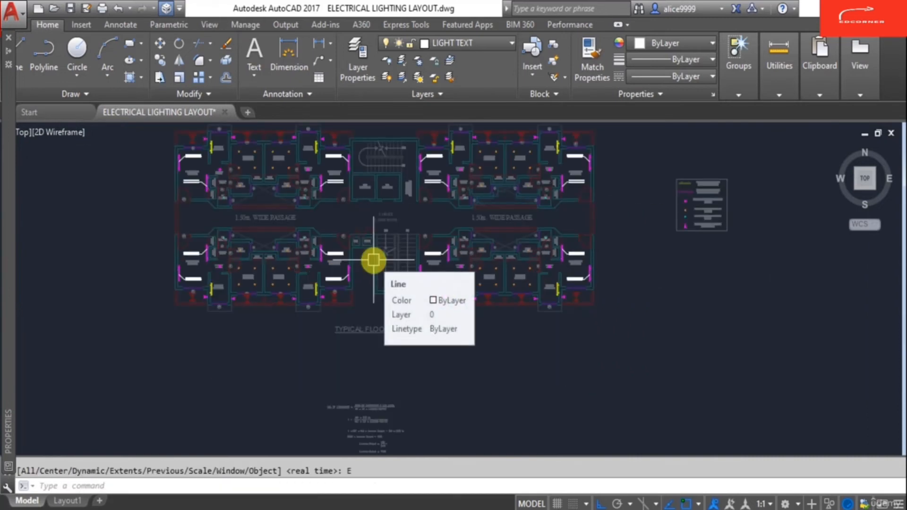
Step: Inspect the light fixtures and tube light labels room by room across the upper flats
scroll(182, 166, up, 2)
scroll(243, 208, up, 3)
scroll(348, 316, up, 2)
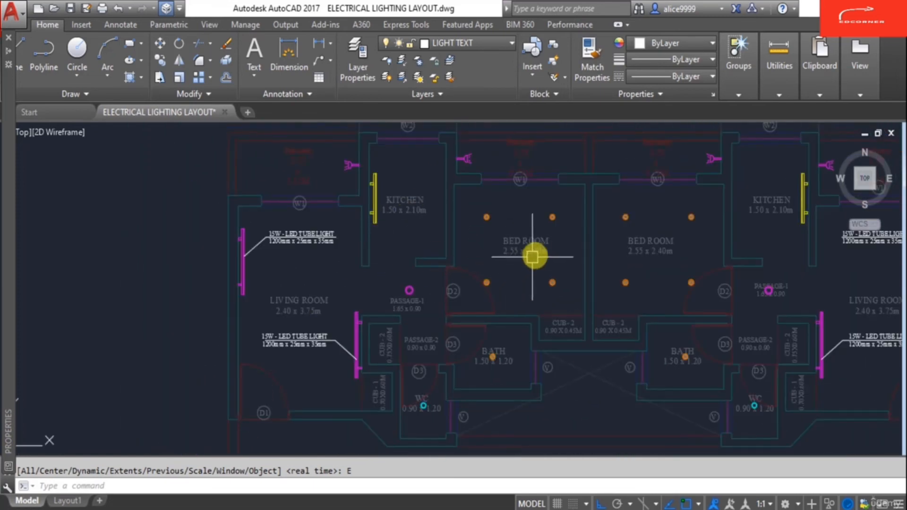
mouse_move(533, 257)
middle_down()
mouse_move(411, 262)
mouse_move(423, 192)
middle_up()
middle_drag(404, 284, 522, 226)
middle_drag(429, 307, 445, 344)
middle_drag(434, 211, 490, 410)
scroll(405, 293, up, 2)
scroll(546, 307, down, 4)
scroll(455, 283, up, 2)
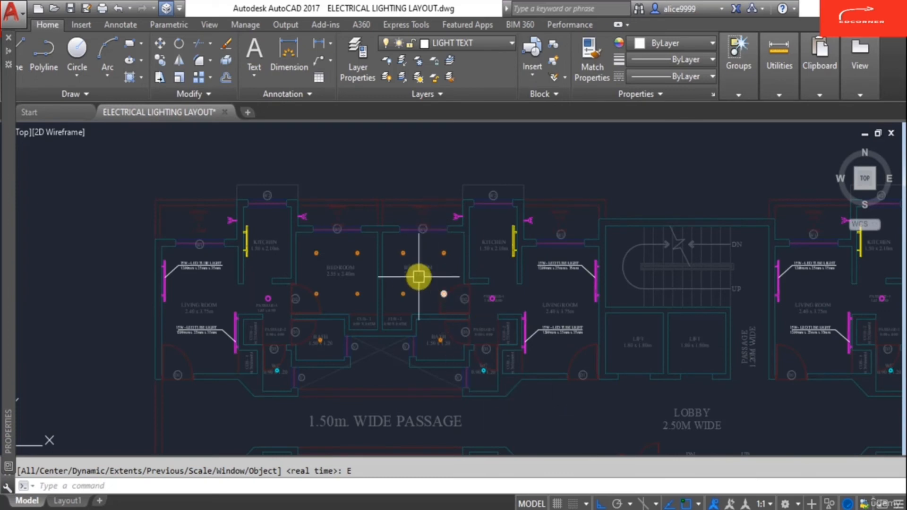
scroll(418, 276, up, 2)
mouse_move(559, 251)
middle_down()
mouse_move(526, 274)
mouse_move(510, 267)
middle_up()
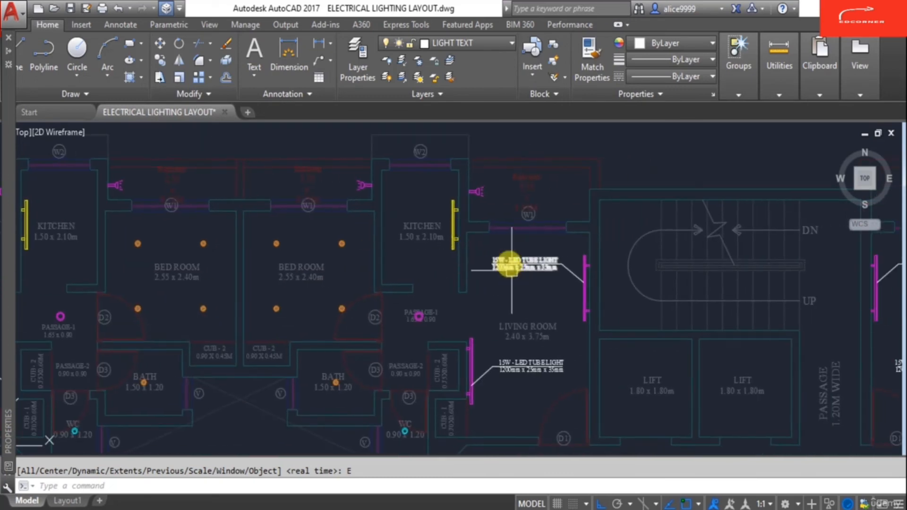
scroll(644, 263, down, 3)
scroll(482, 263, up, 3)
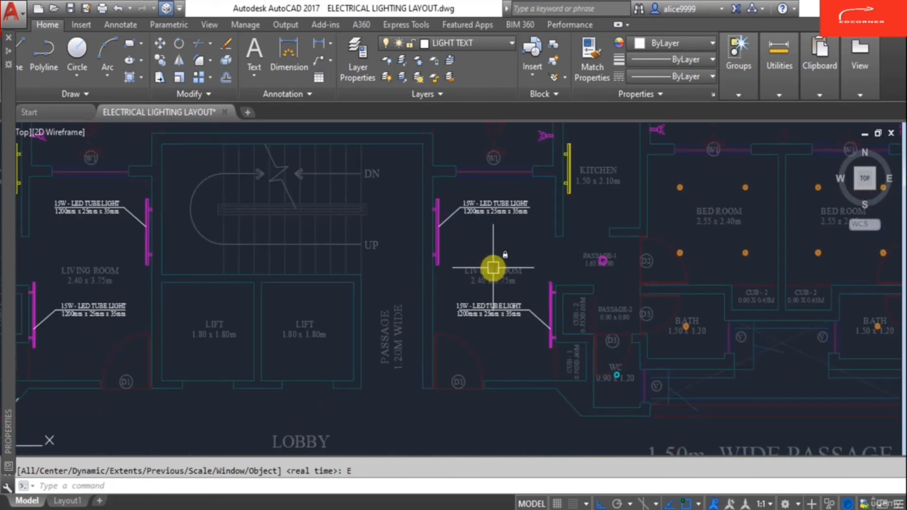
mouse_move(539, 241)
middle_down()
mouse_move(470, 283)
mouse_move(484, 286)
mouse_move(475, 298)
mouse_move(333, 277)
middle_up()
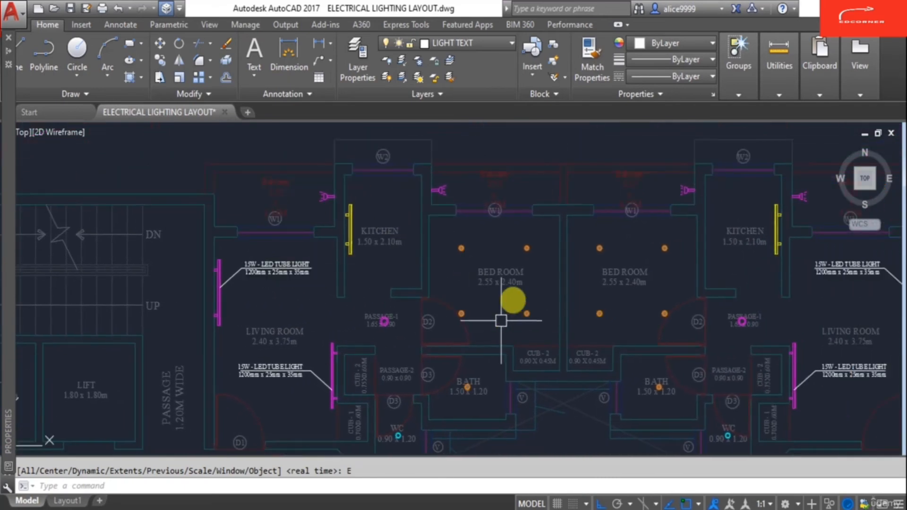
scroll(574, 292, down, 2)
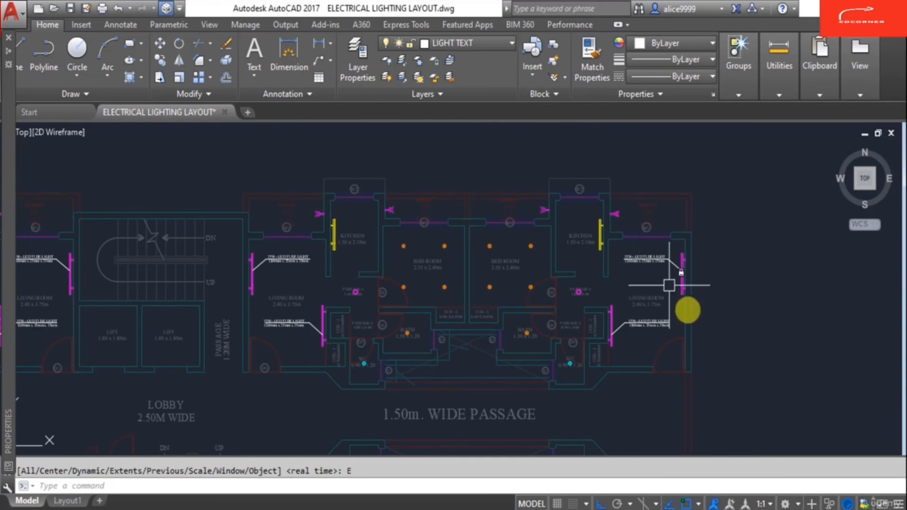
scroll(597, 365, up, 2)
middle_drag(556, 283, 480, 352)
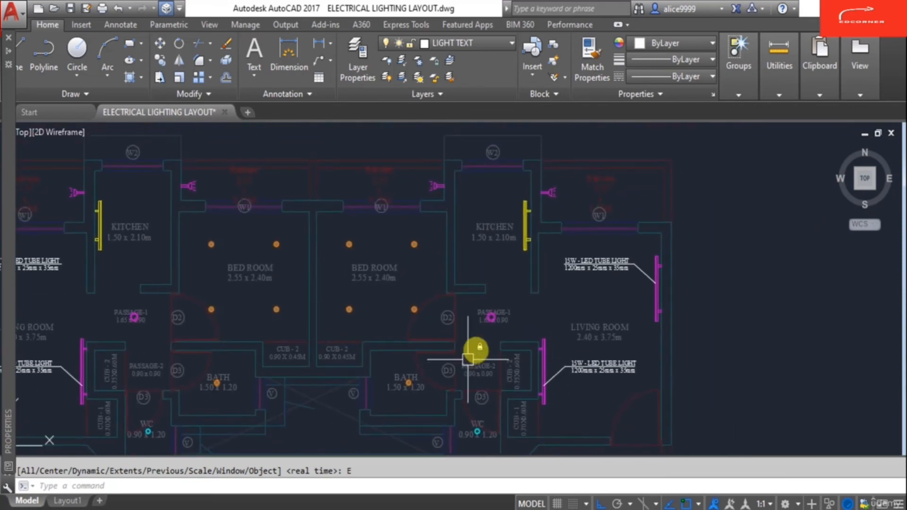
Step: Inspect the mirrored light fixtures and labels in the lower flats on both sides of the lobby
scroll(586, 245, down, 3)
scroll(551, 202, up, 3)
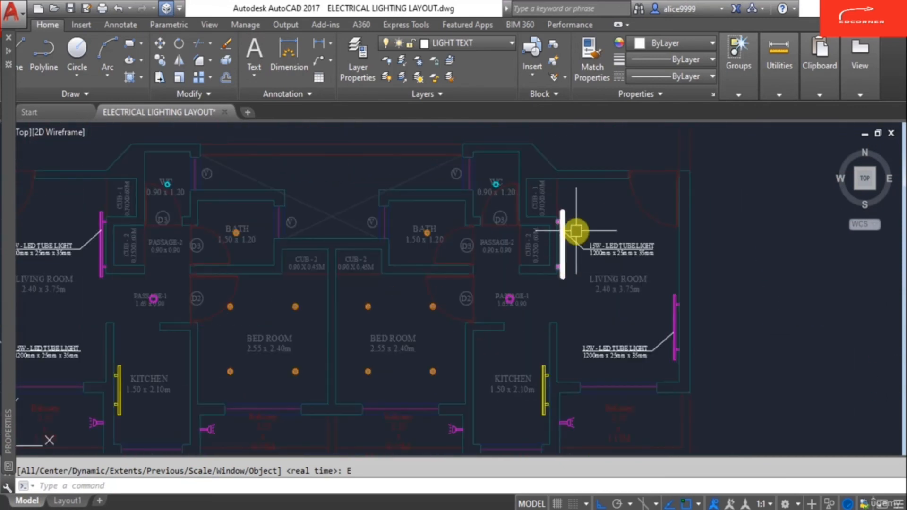
scroll(477, 258, down, 5)
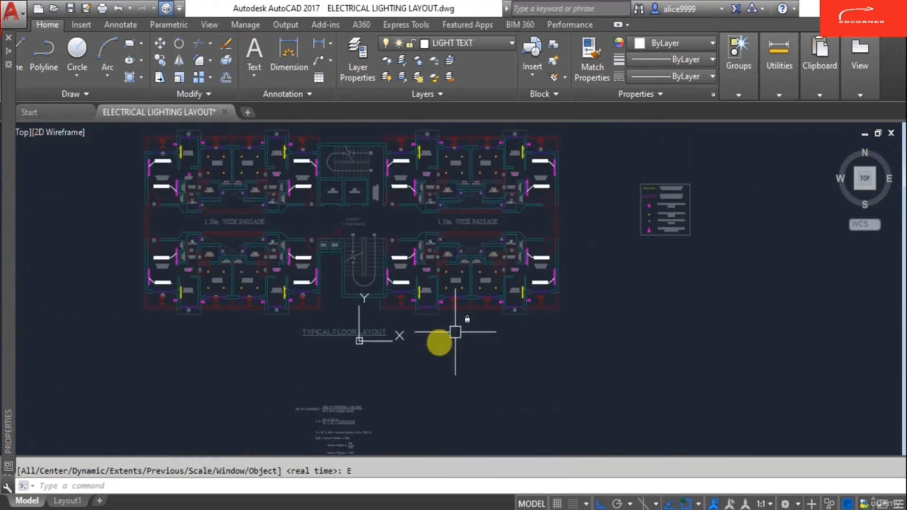
middle_drag(397, 251, 427, 304)
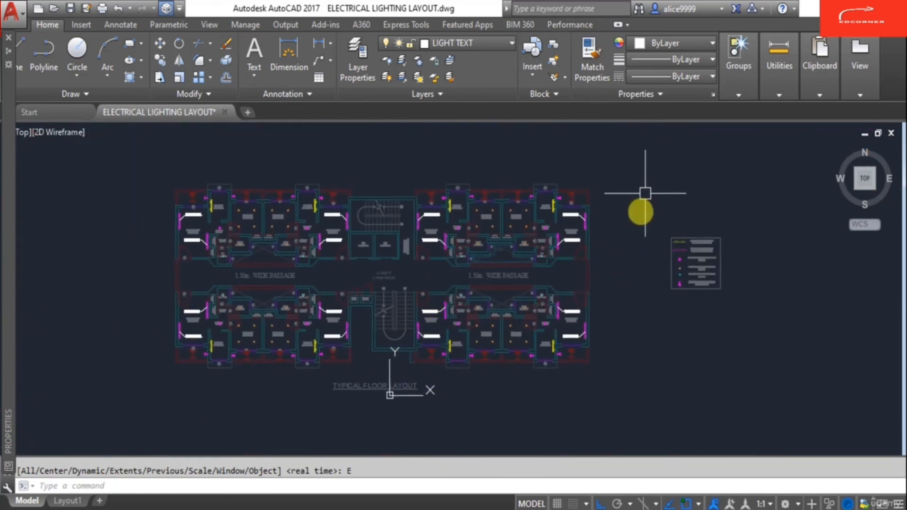
scroll(255, 299, up, 5)
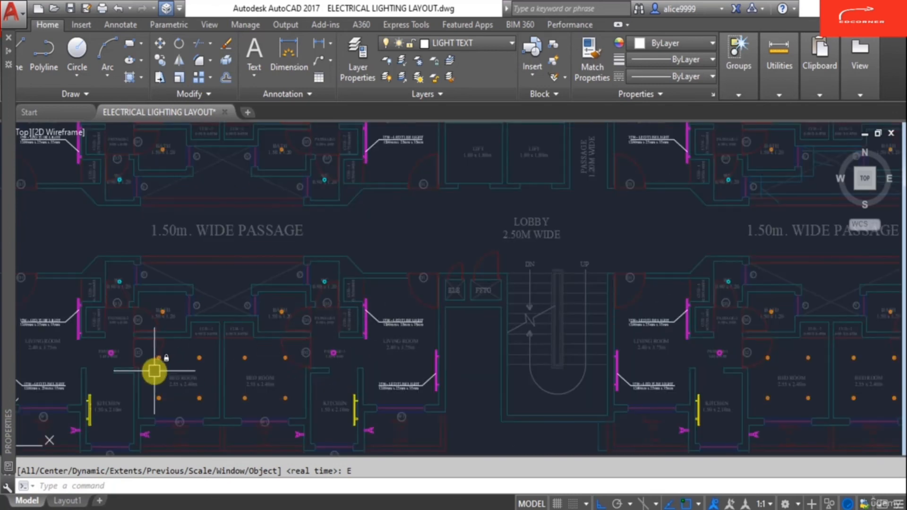
middle_drag(158, 378, 220, 301)
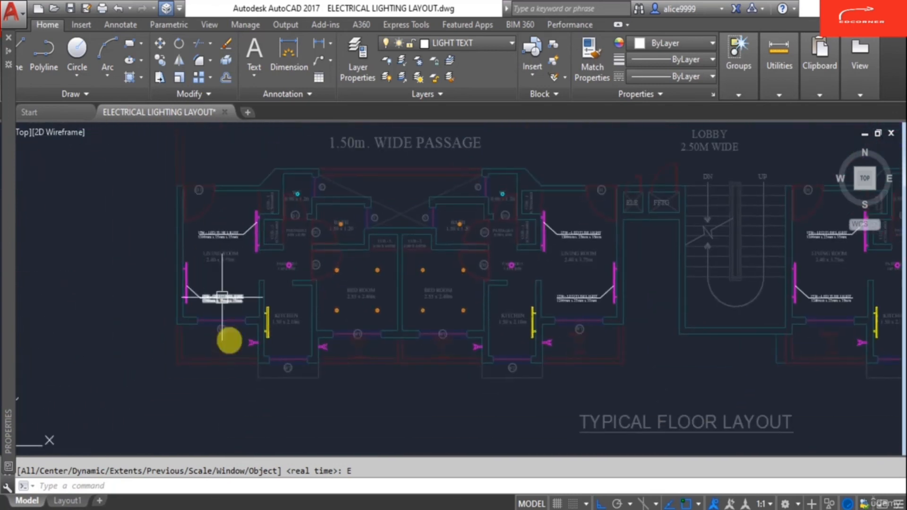
scroll(256, 257, up, 2)
scroll(267, 253, down, 6)
middle_drag(432, 283, 391, 322)
scroll(397, 293, up, 2)
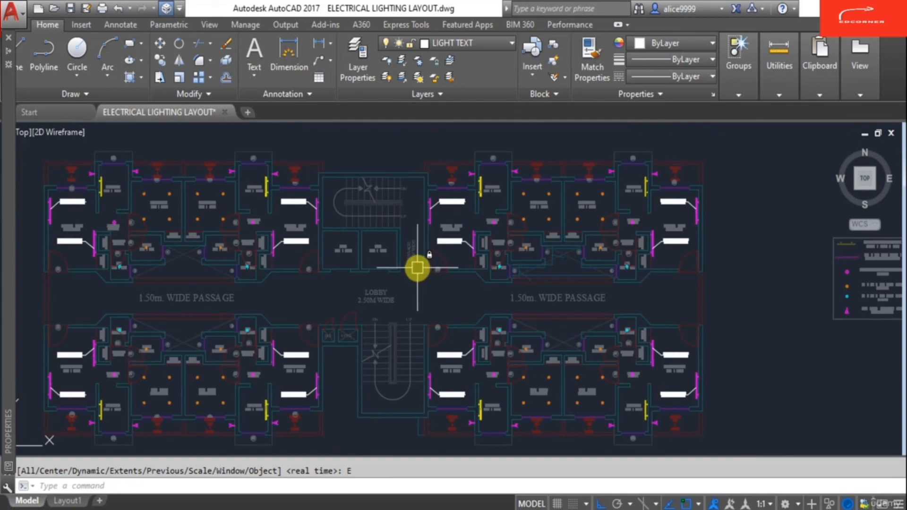
Step: Zoom to the drawing's extents and review the lighting around the lobby and neighbouring flats
key(Escape)
text(z)
key(Return)
text(e)
key(Return)
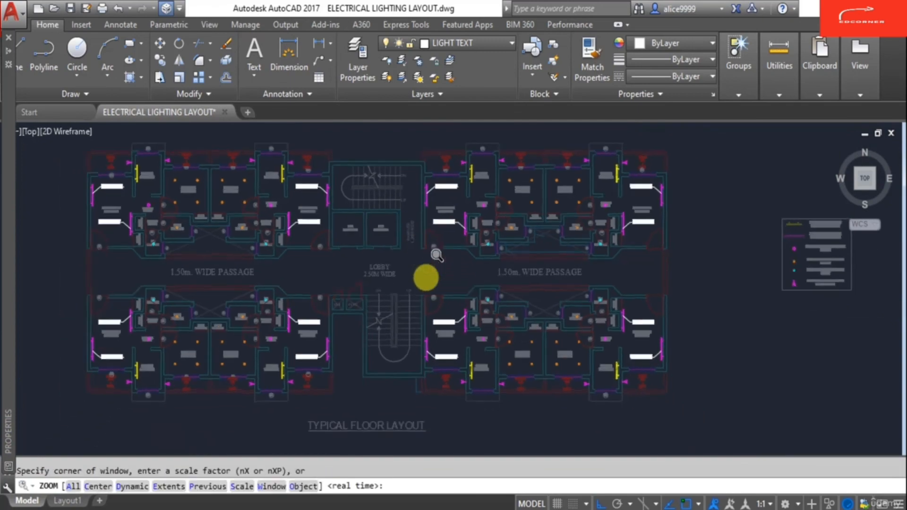
scroll(406, 272, down, 2)
middle_drag(354, 270, 379, 323)
scroll(387, 312, up, 3)
scroll(425, 283, down, 3)
scroll(425, 263, up, 4)
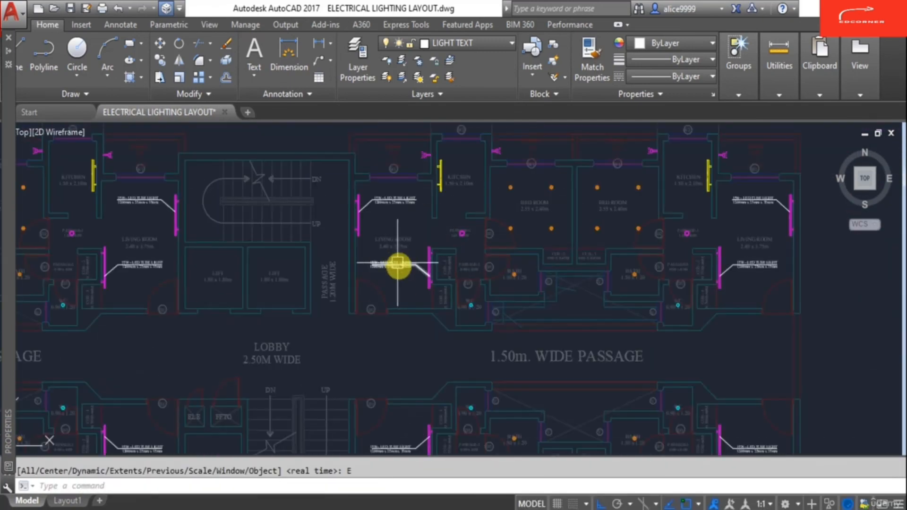
Step: Zoom to the drawing's extents and review the lighting of all flats on both sides of the passage
scroll(401, 293, down, 2)
scroll(425, 292, down, 1)
key(Escape)
text(z)
key(Return)
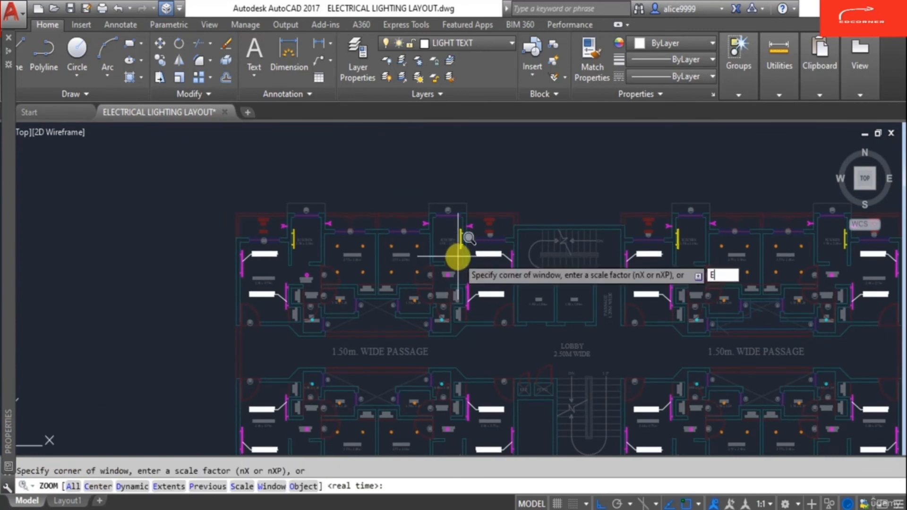
scroll(425, 212, down, 2)
text(e)
key(Return)
scroll(310, 307, up, 3)
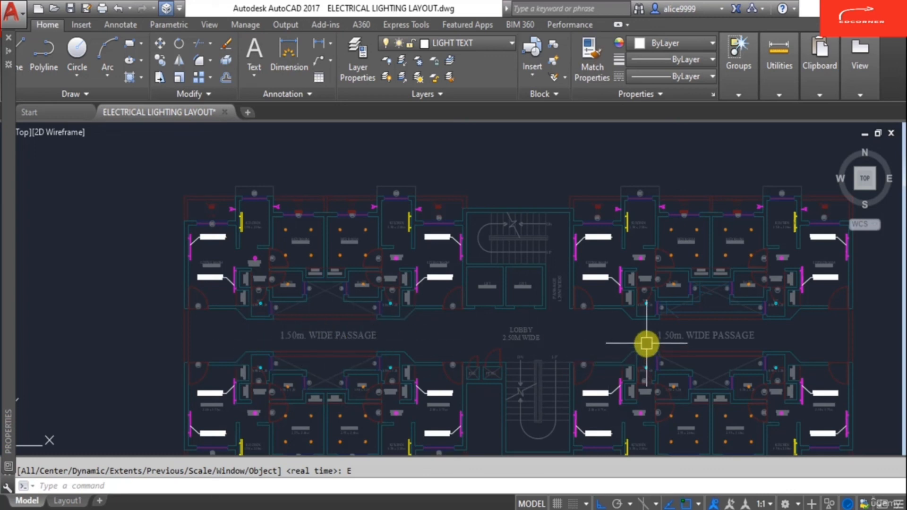
middle_drag(406, 340, 445, 308)
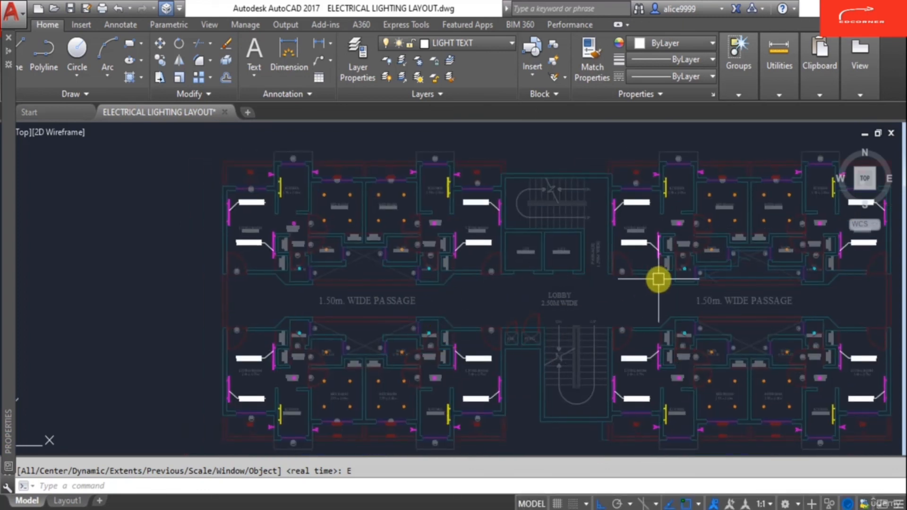
middle_drag(735, 340, 662, 326)
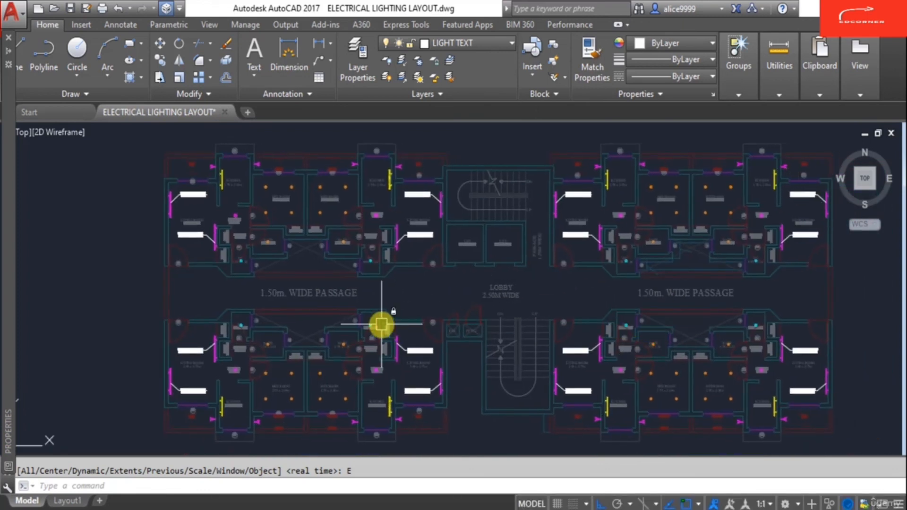
Step: Examine the light fixture legend beside the floor plan
key(Return)
scroll(583, 293, up, 6)
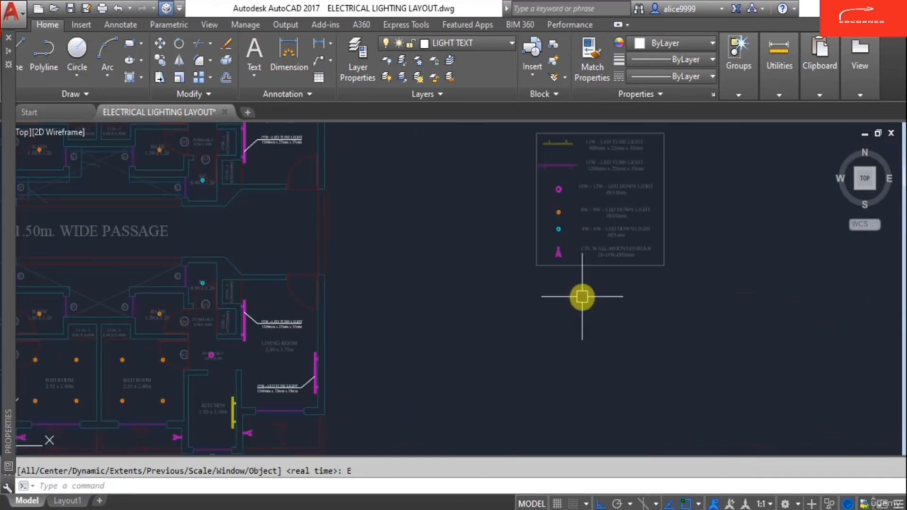
key(Escape)
middle_drag(613, 258, 600, 291)
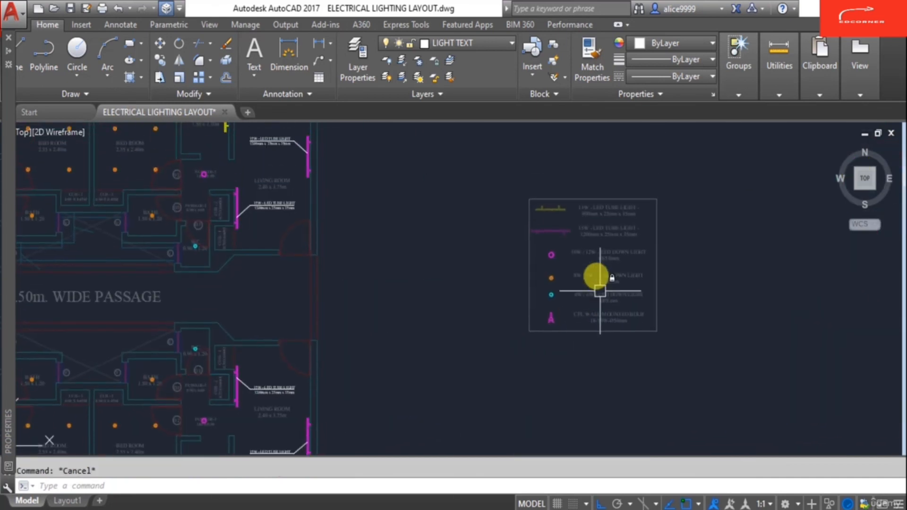